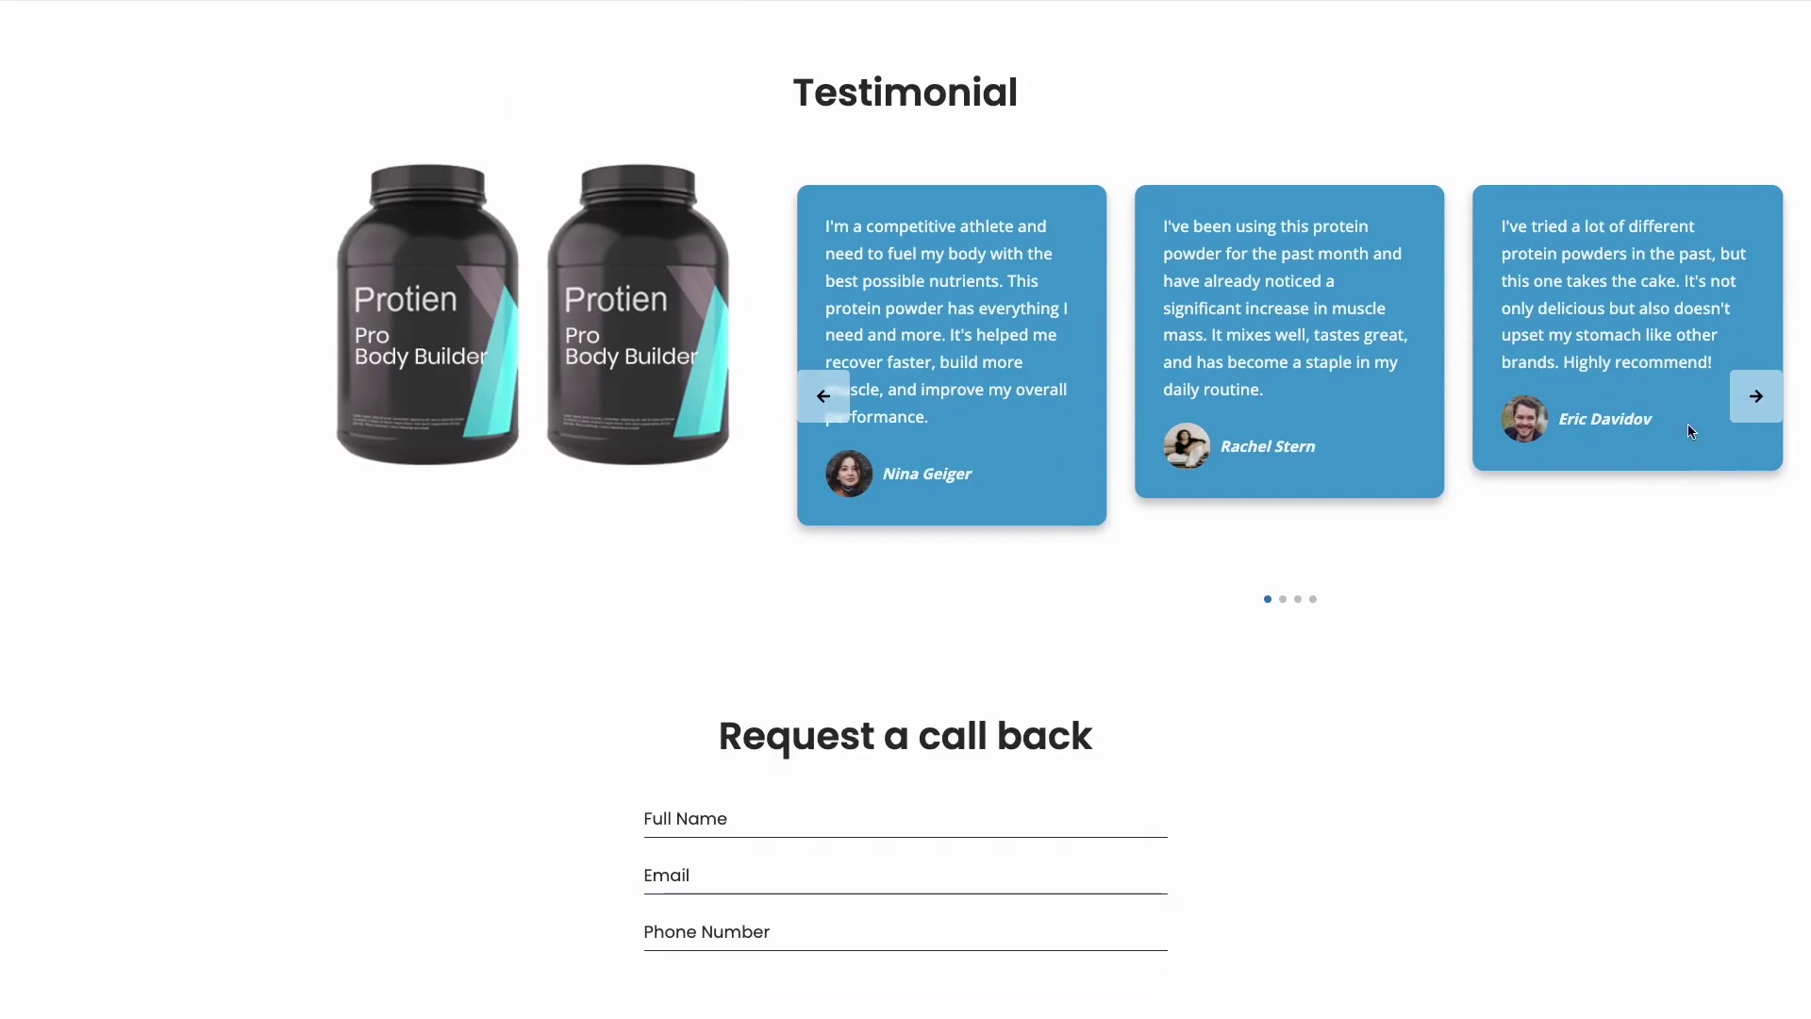
Advance a demo testimonial slider one card, then jump to its second and third slides.
left_click(1756, 398)
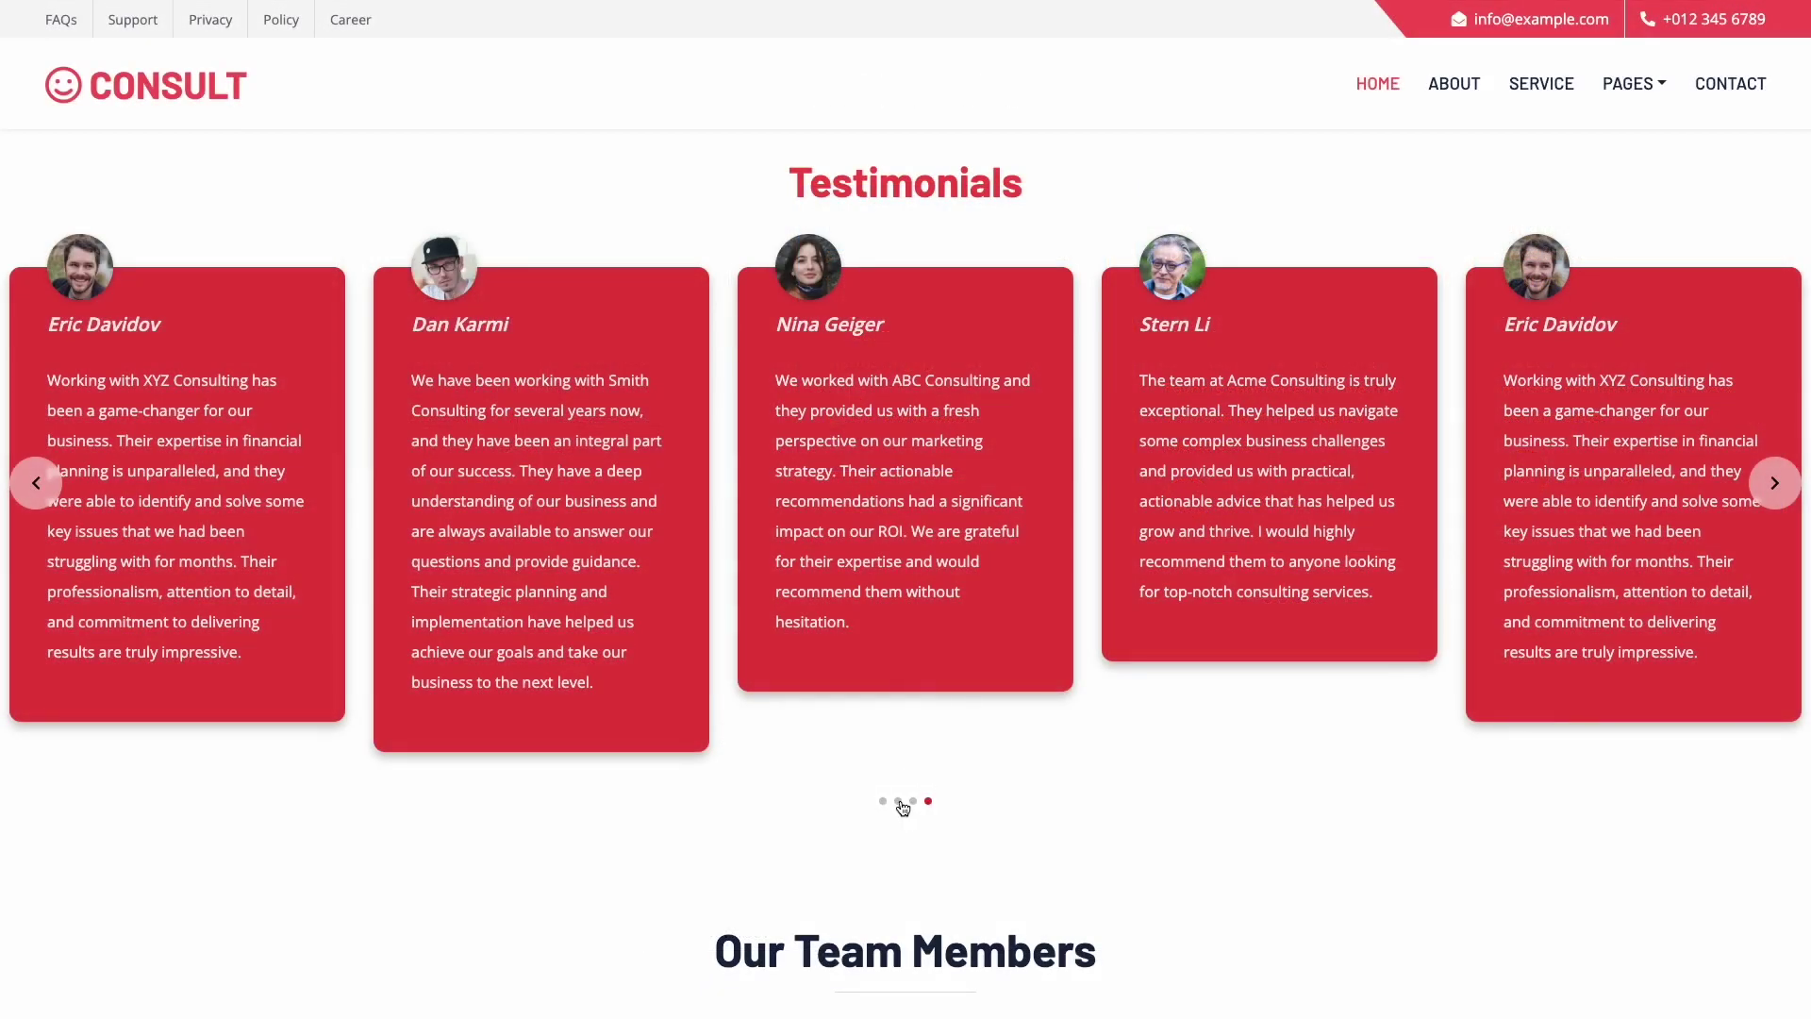
left_click(898, 801)
left_click(913, 802)
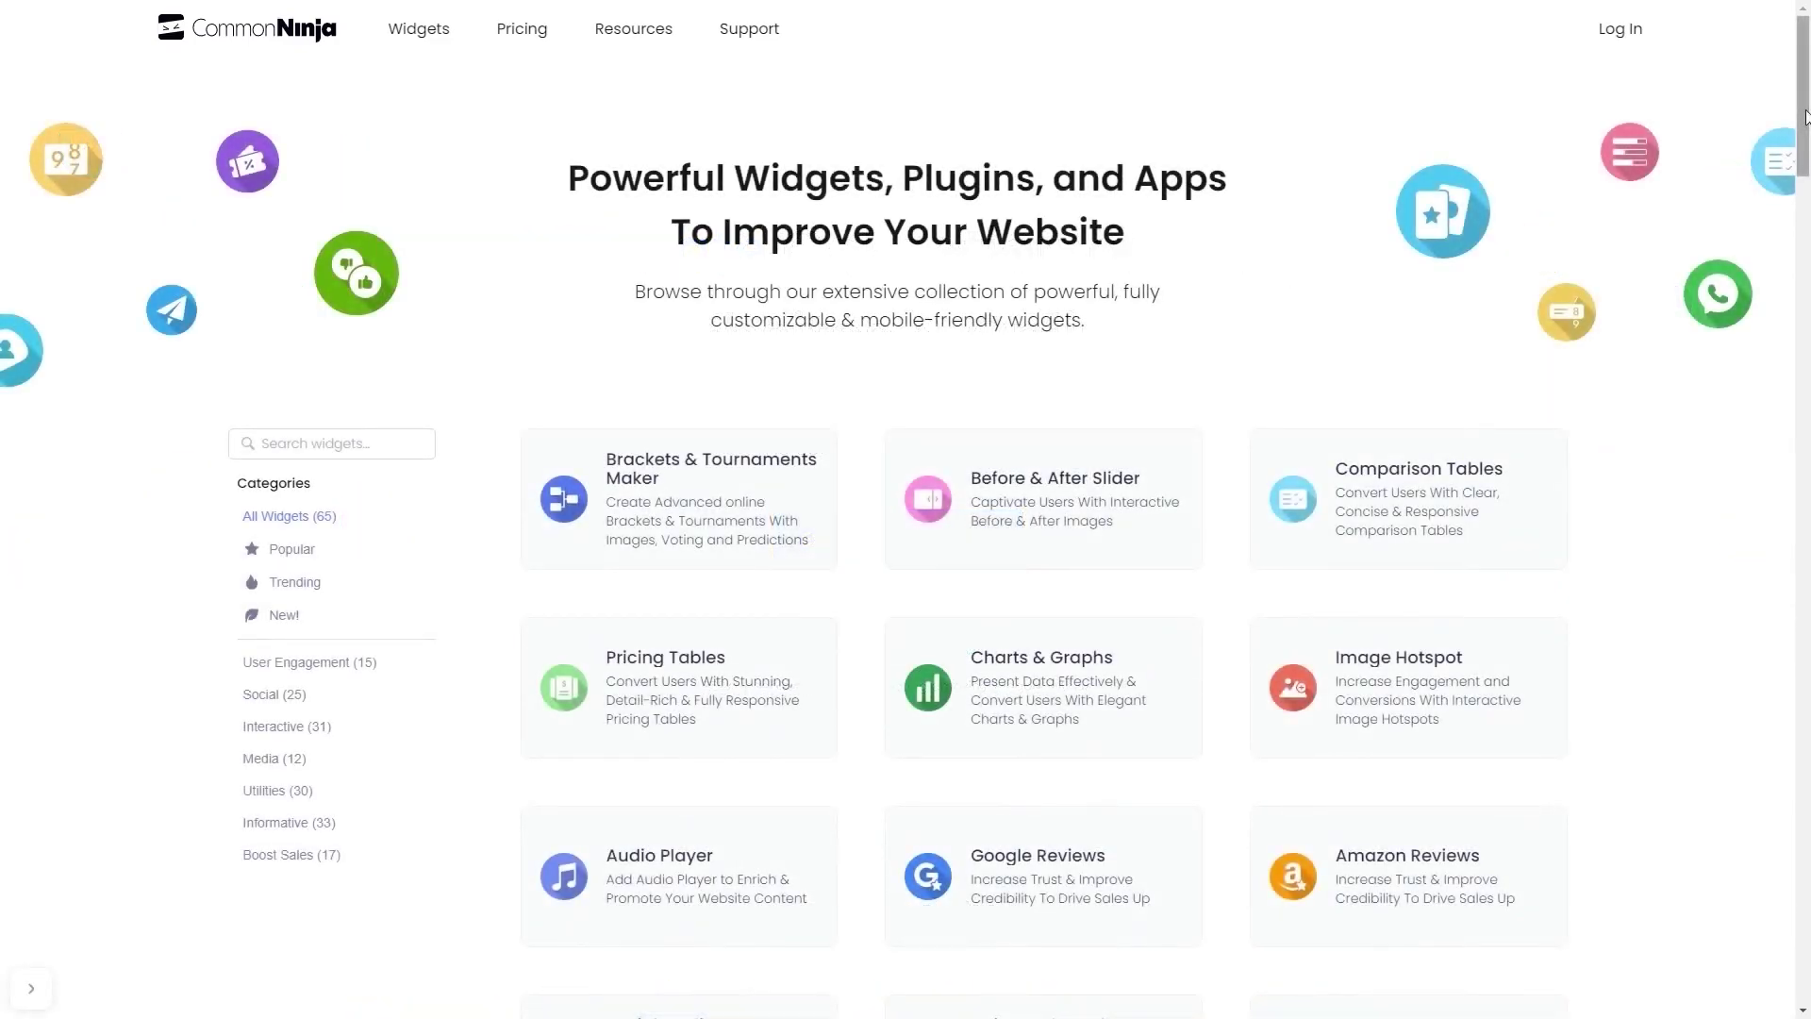
Scroll down the Common Ninja widget catalogue toward the Testimonials Slider.
scroll(1804, 138, "down", 2)
left_click_drag(1805, 138, 1804, 665)
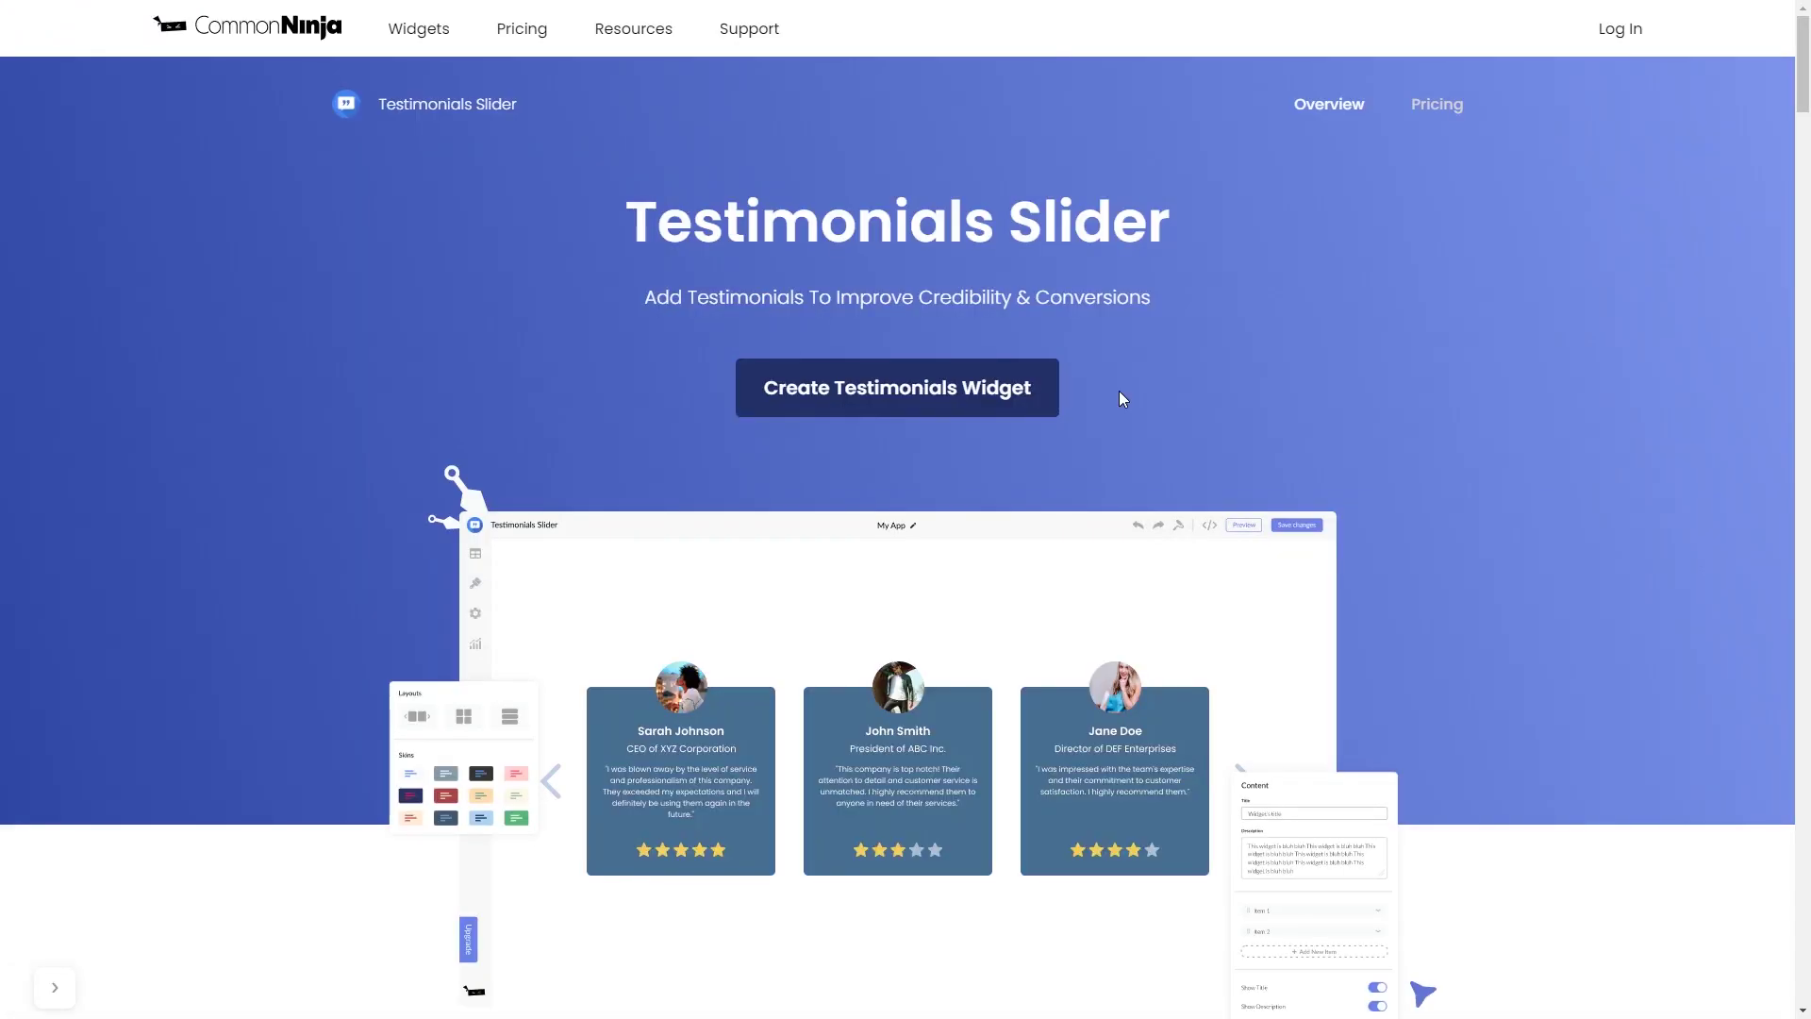
left_click(1043, 418)
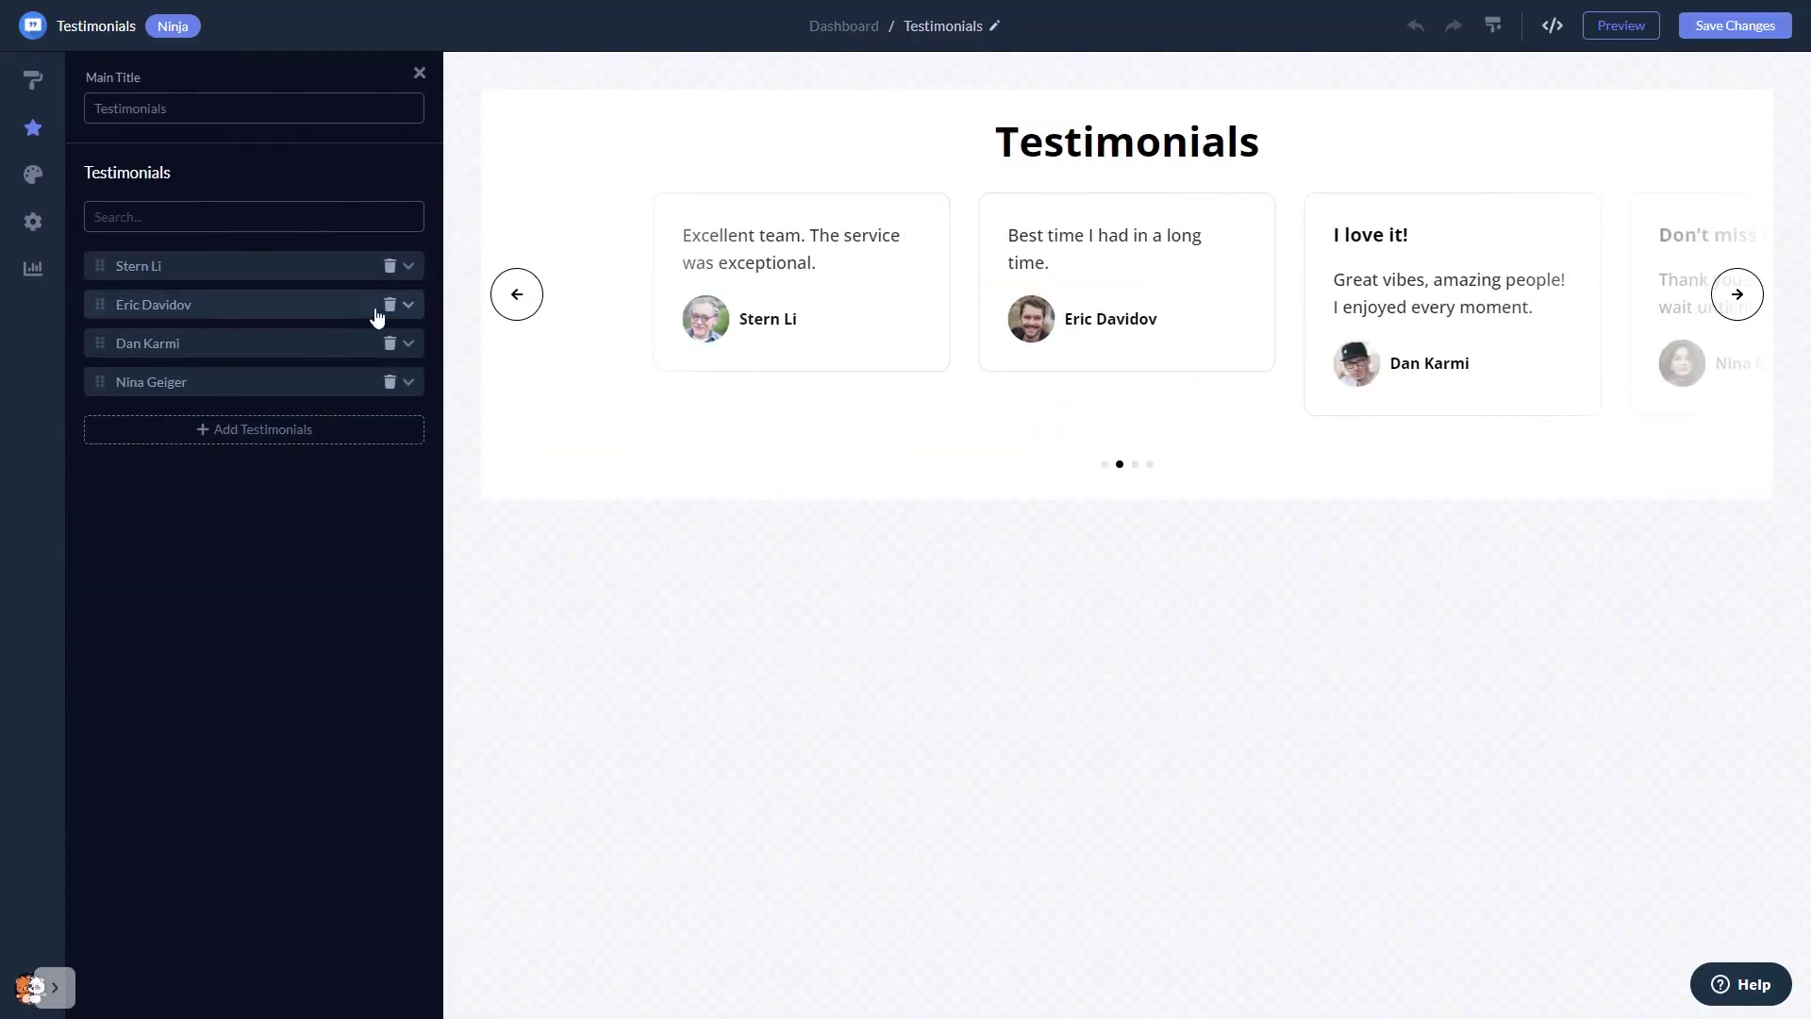
left_click(331, 276)
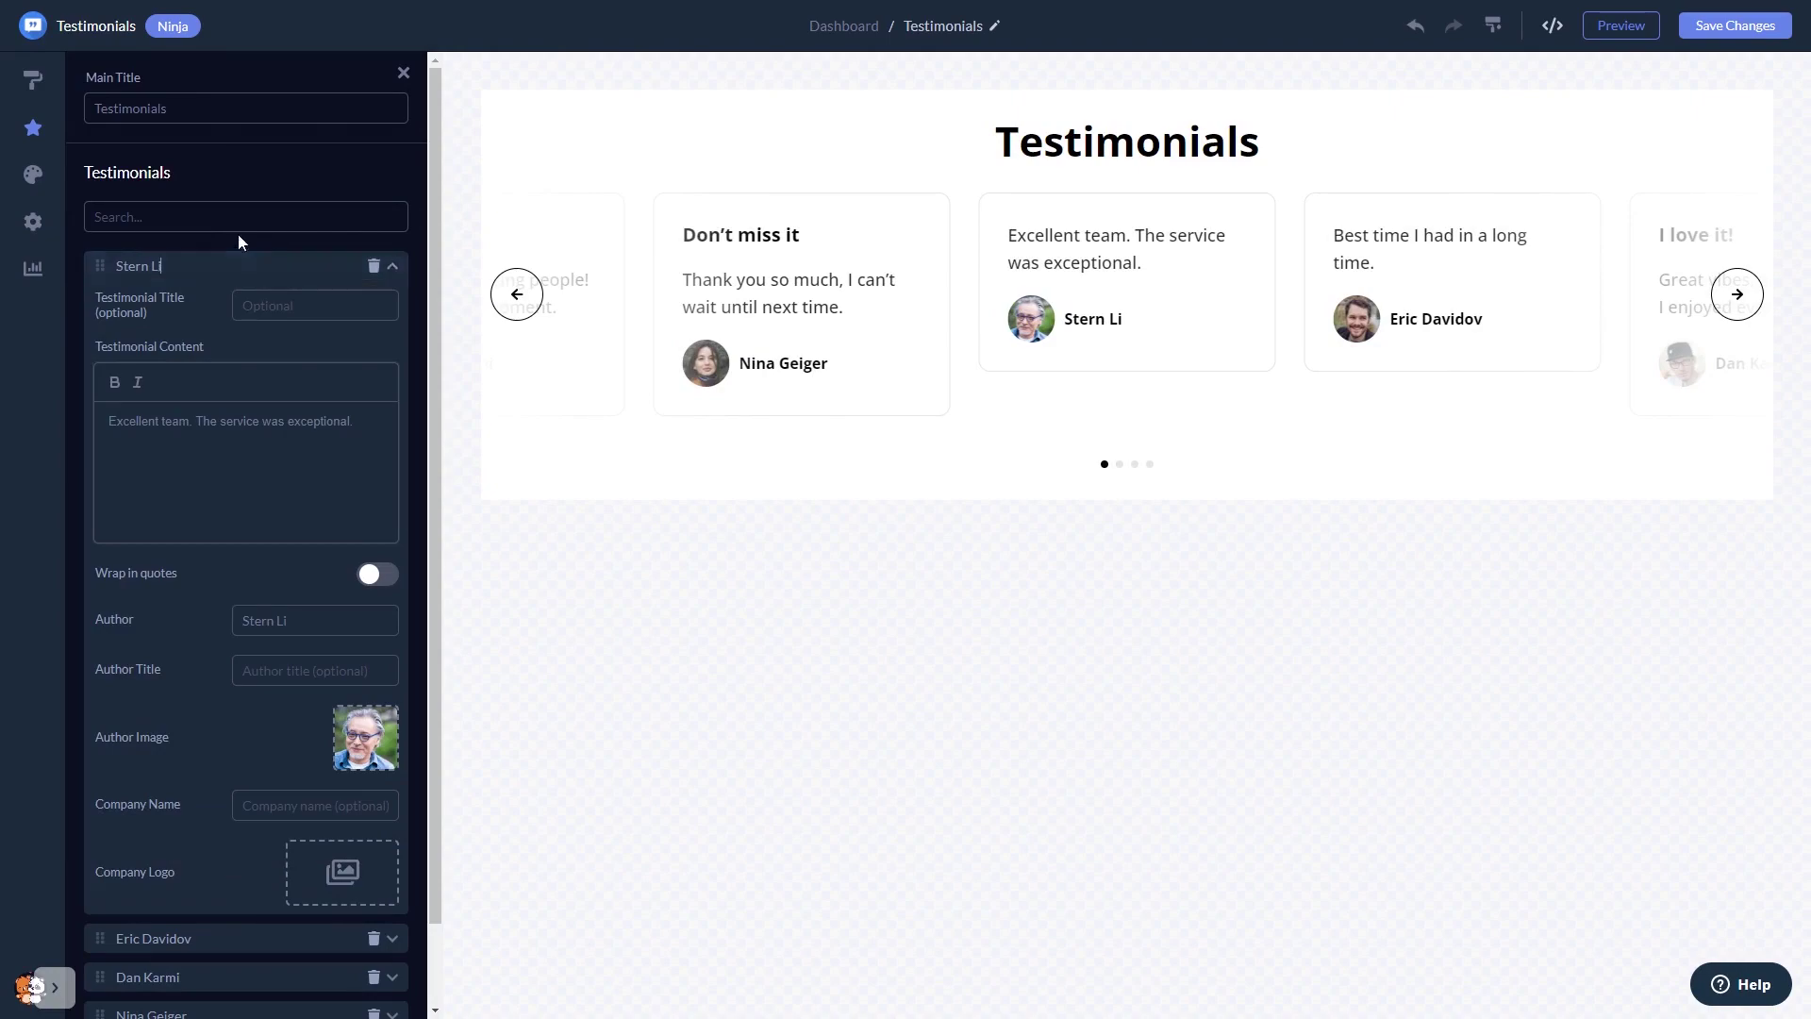
Choose the card layout that places avatars beside the testimonial text.
left_click(31, 81)
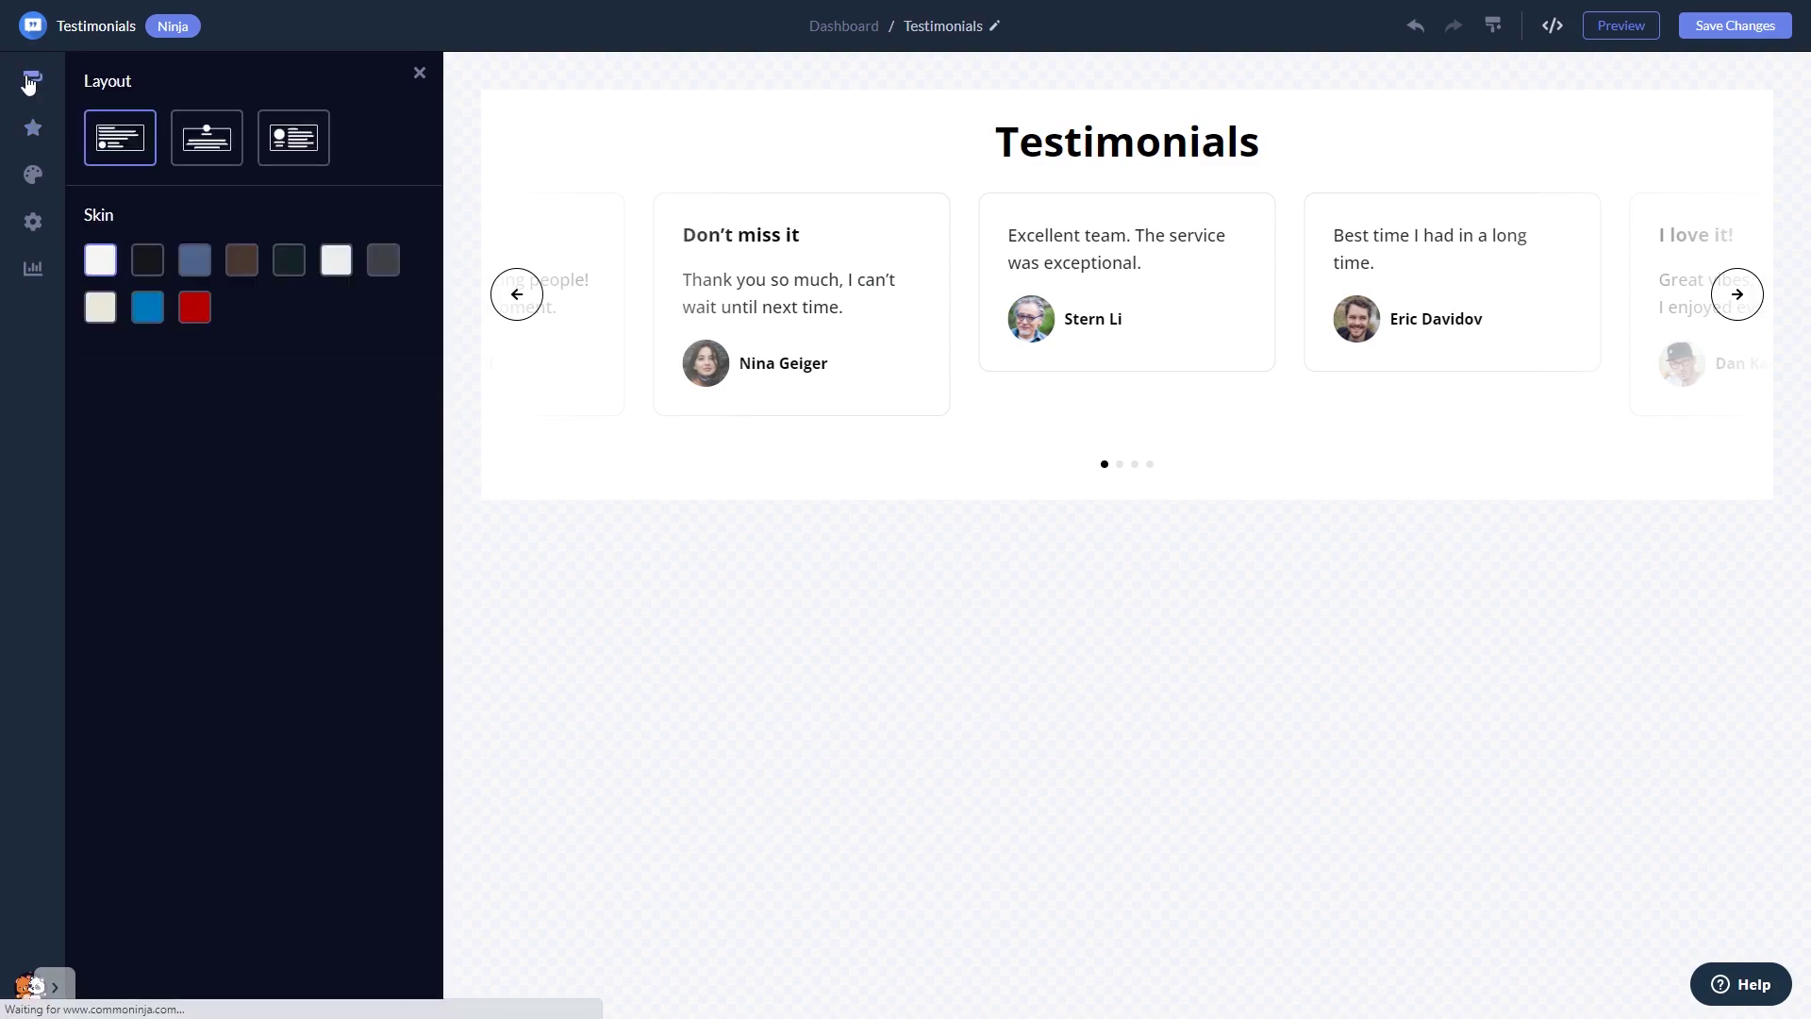
left_click(207, 139)
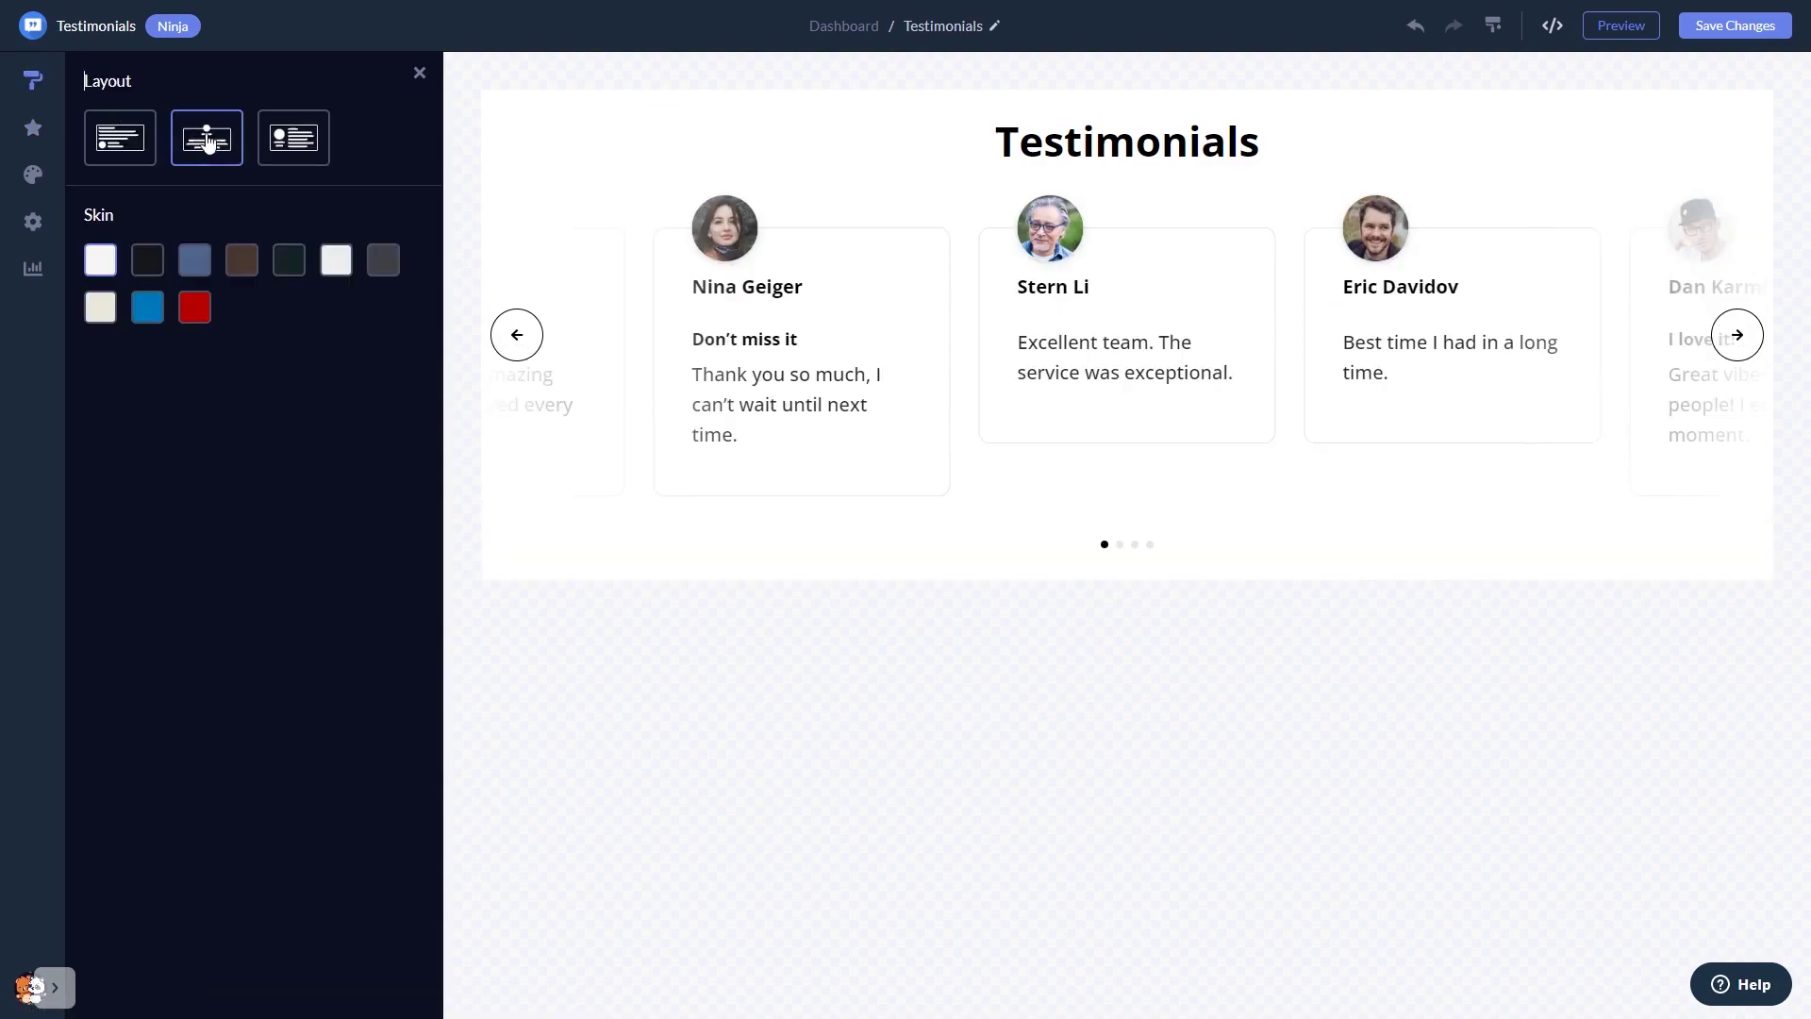
left_click(293, 142)
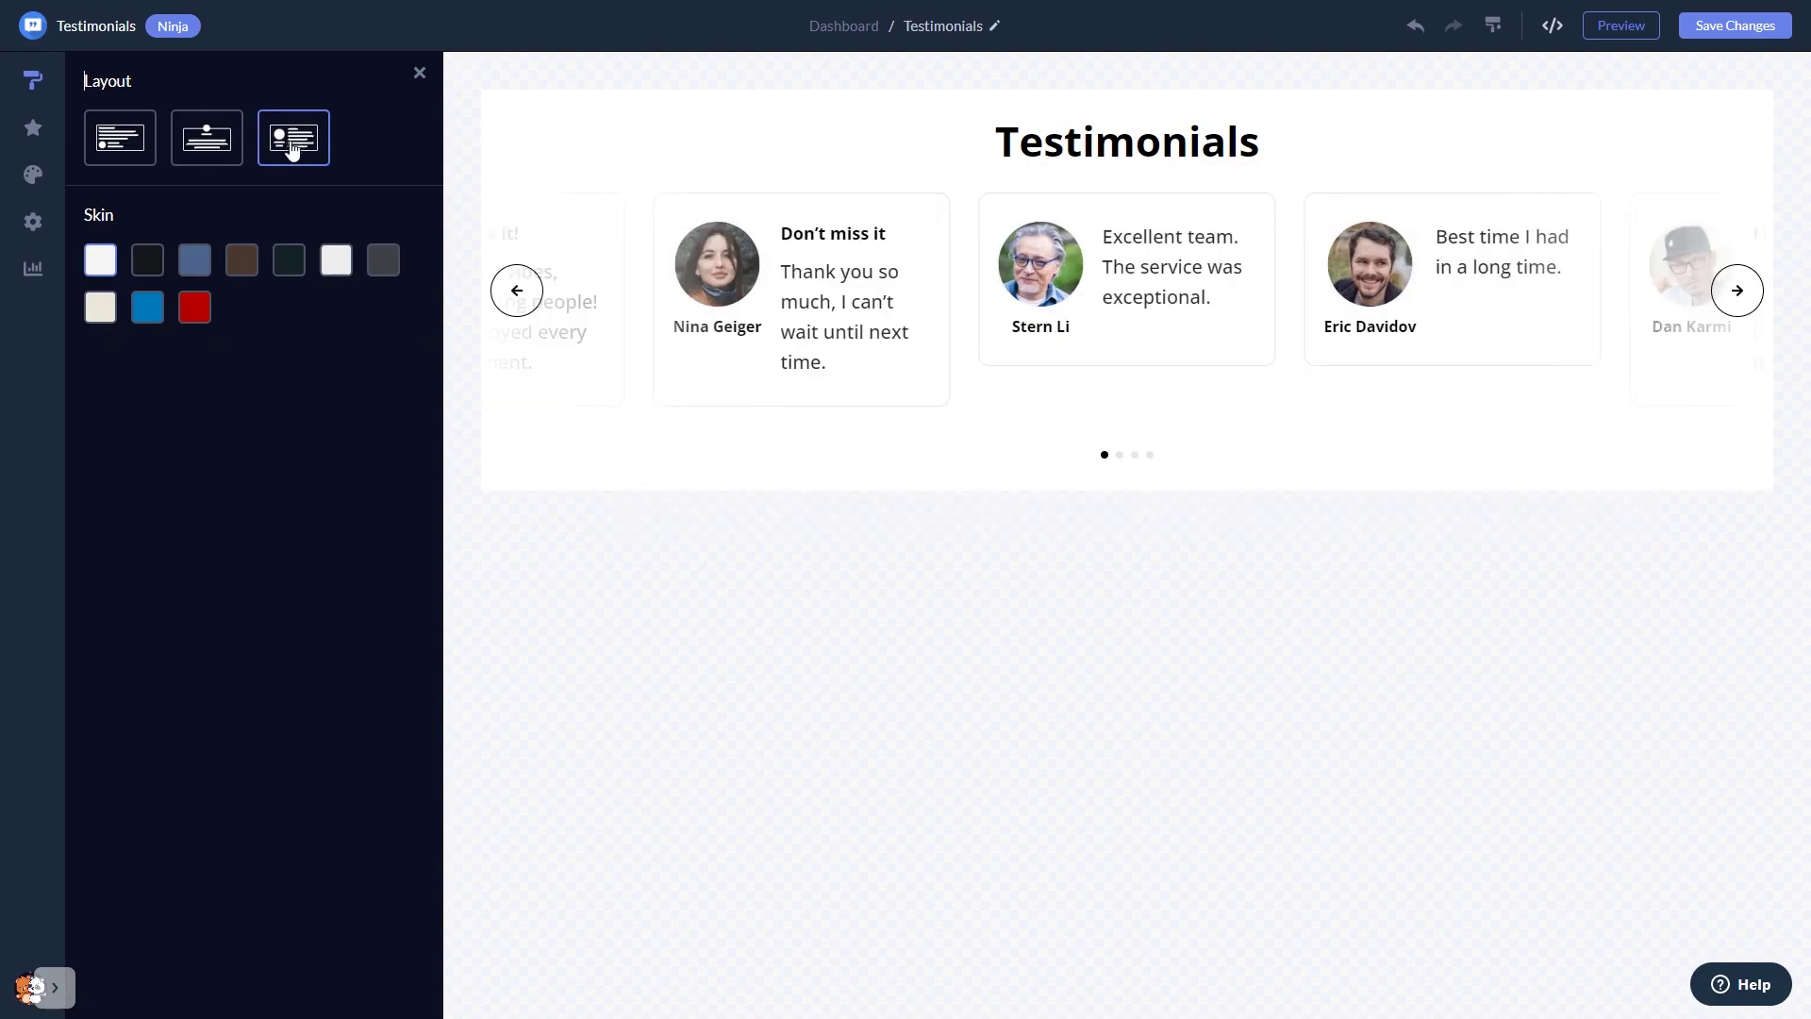
Try the dark, blue-grey and brown skins, then apply the dark green skin.
left_click(159, 271)
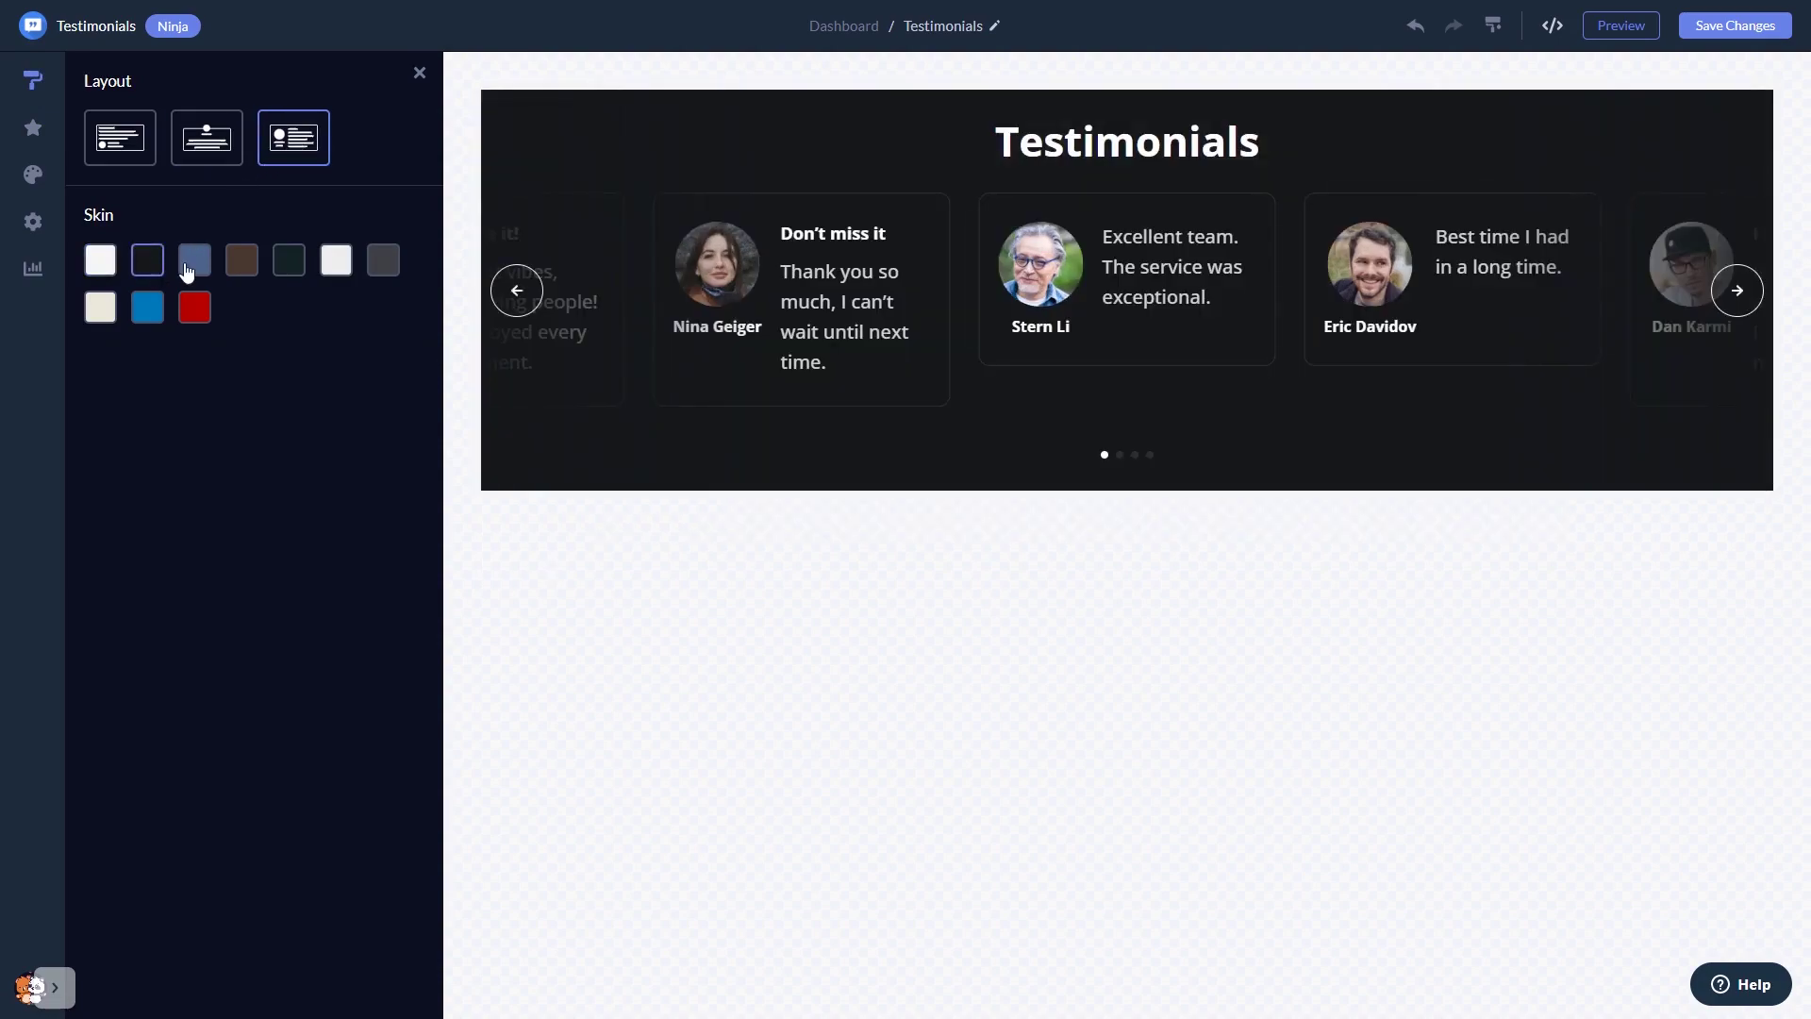
left_click(196, 270)
left_click(243, 262)
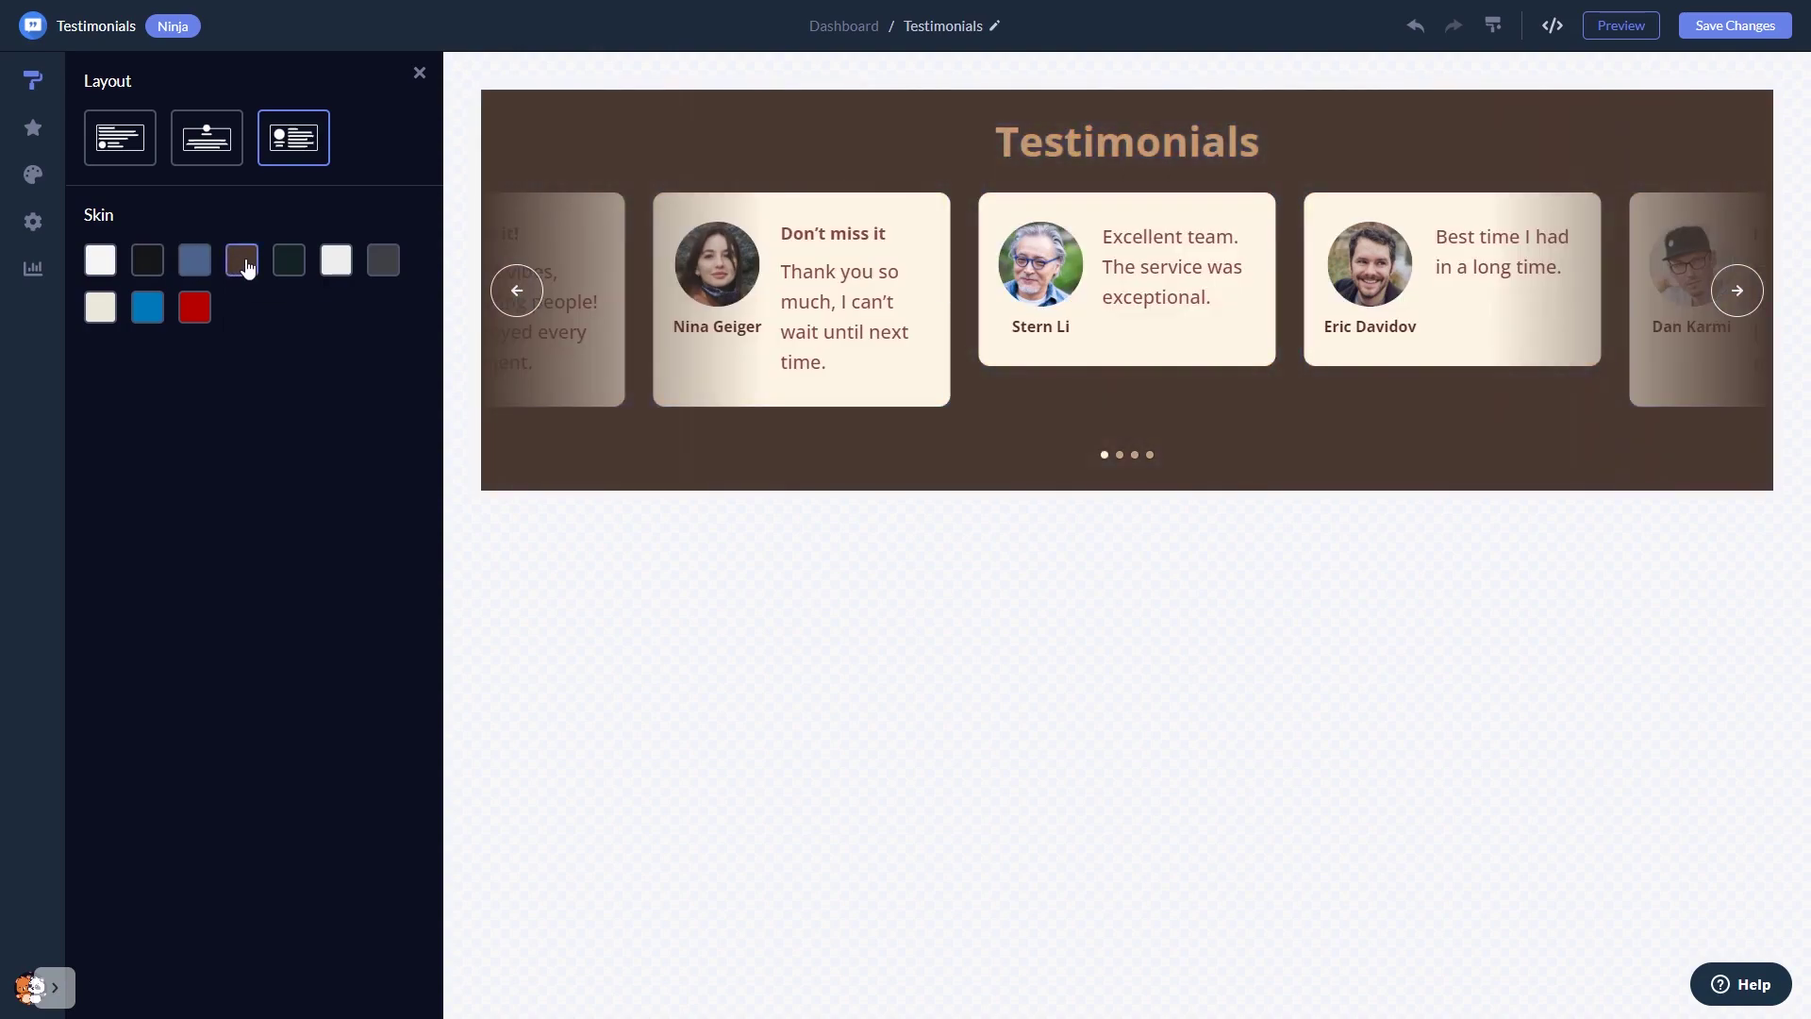
left_click(289, 261)
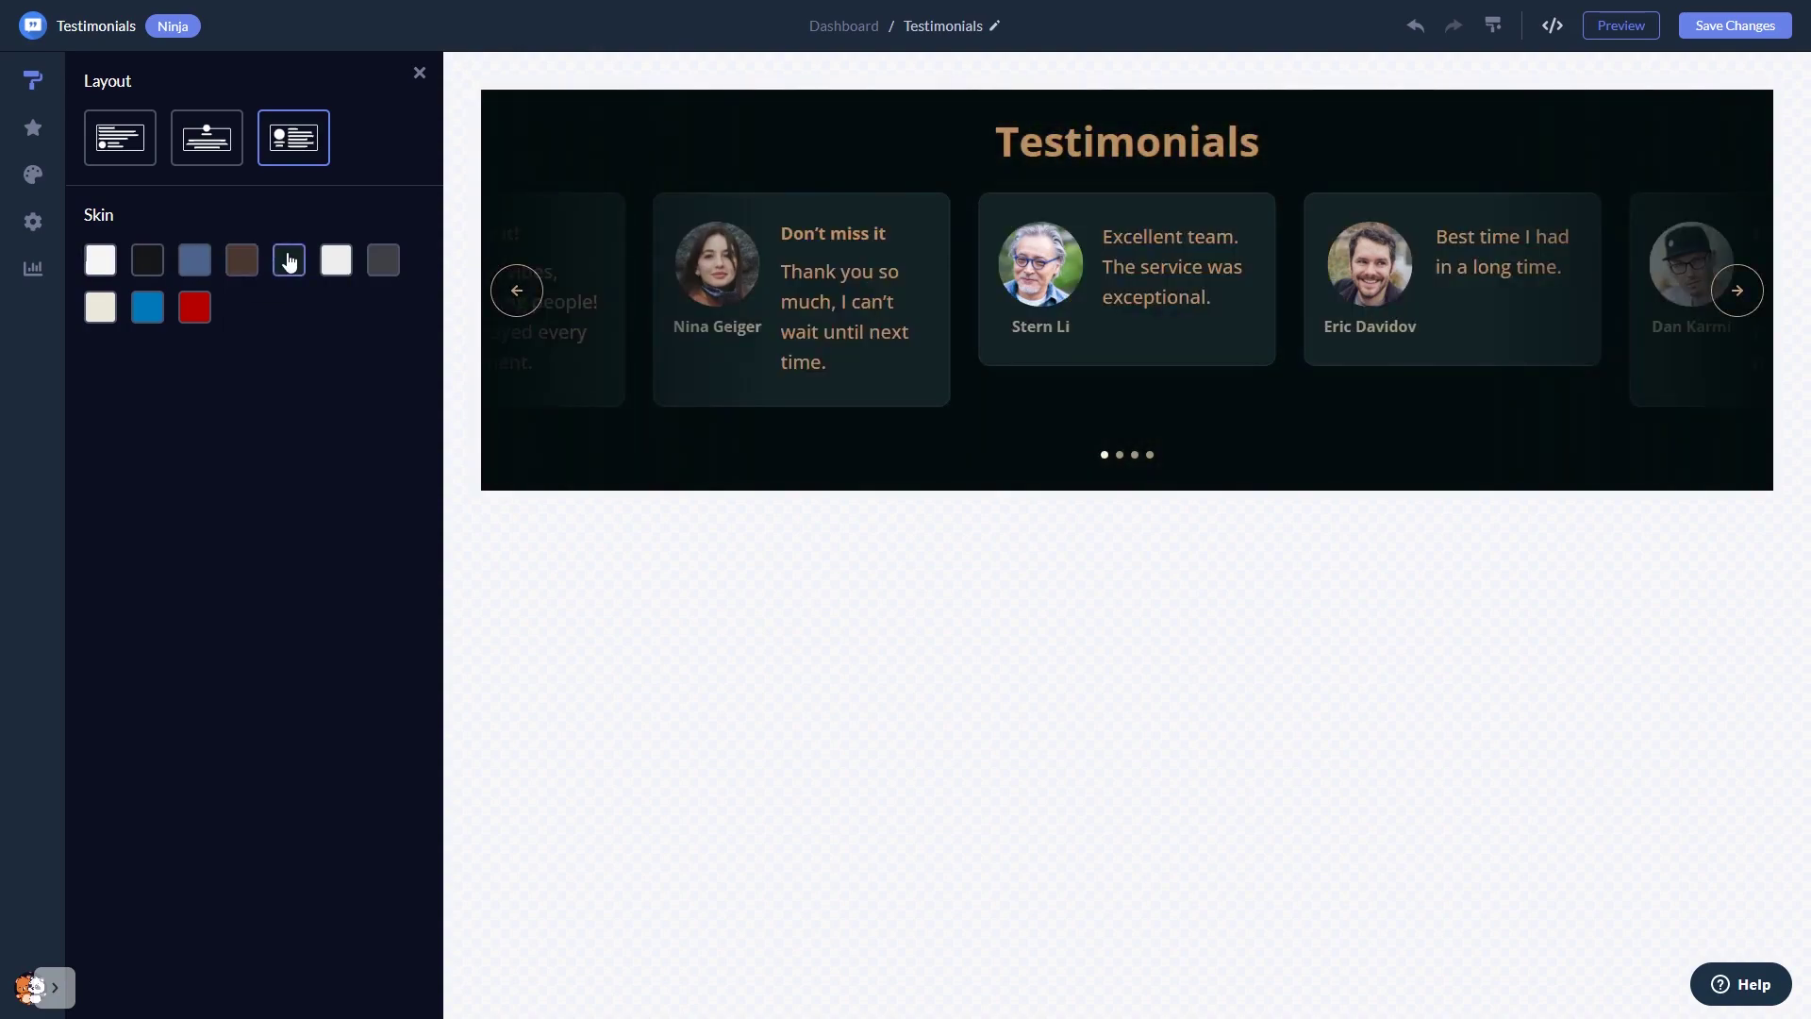
Review the design settings, then the Behavior settings with Loop on and Autoplay off.
left_click(36, 184)
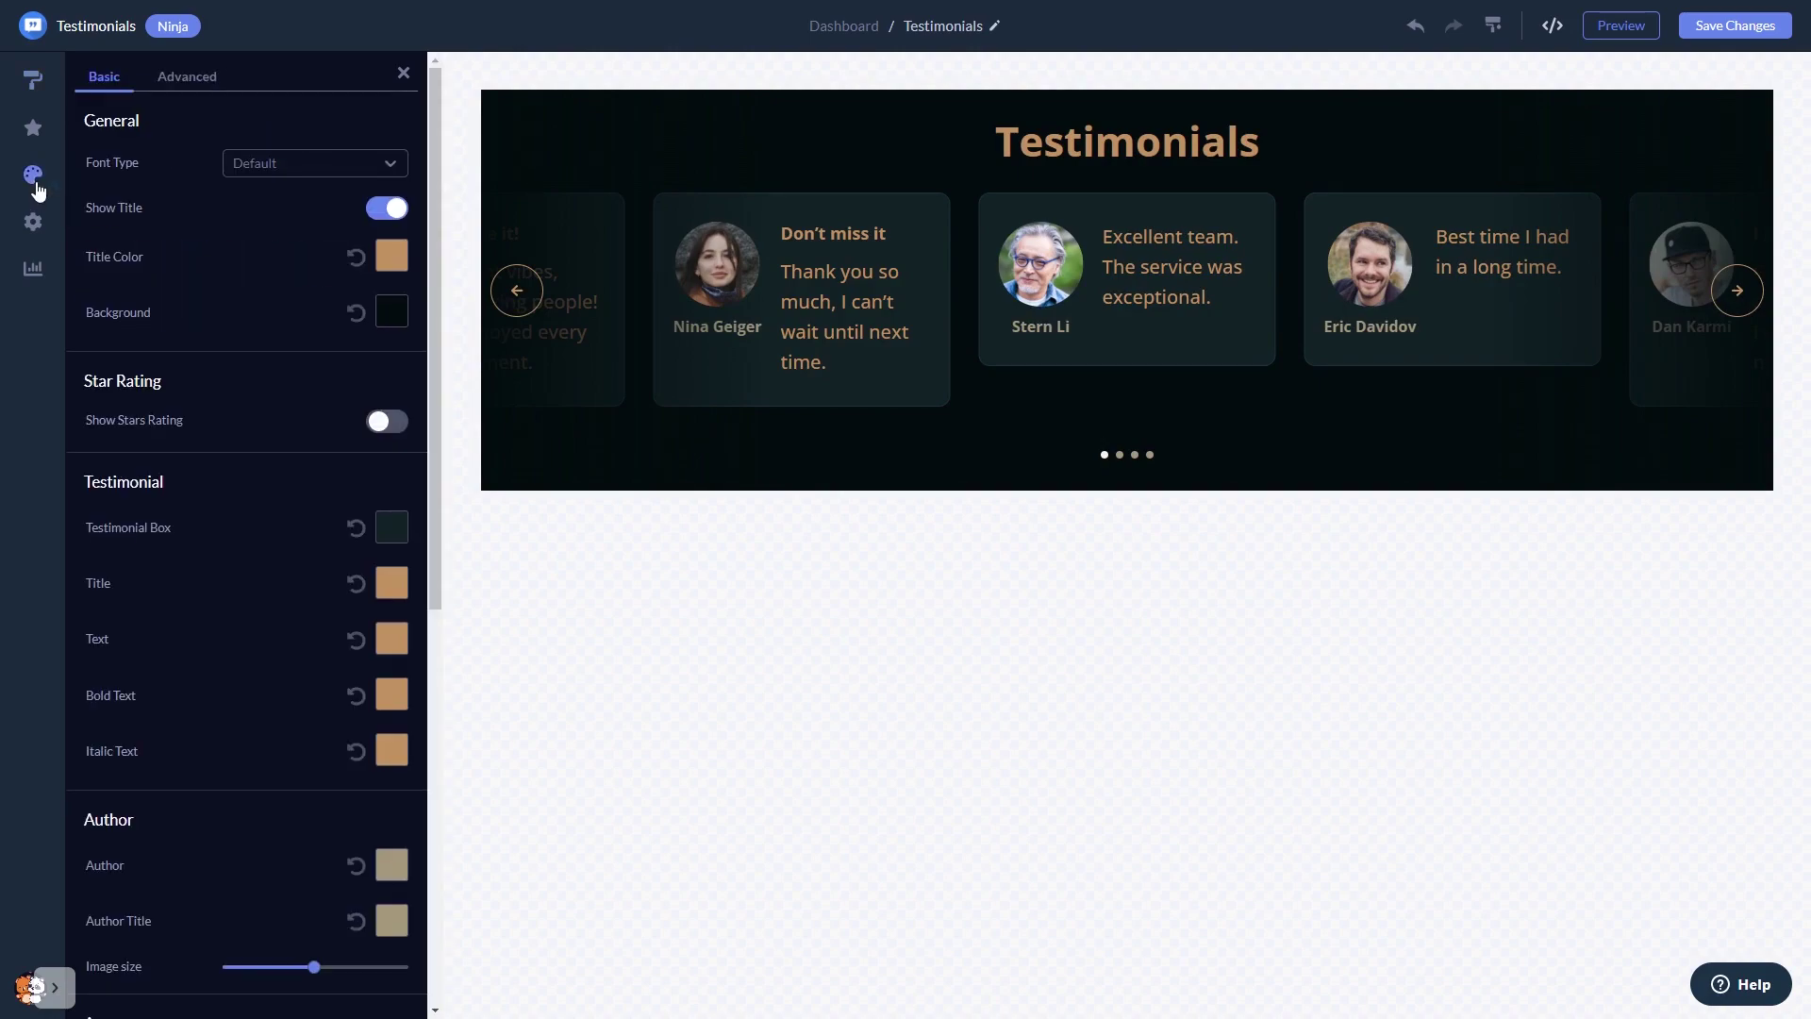
left_click(42, 229)
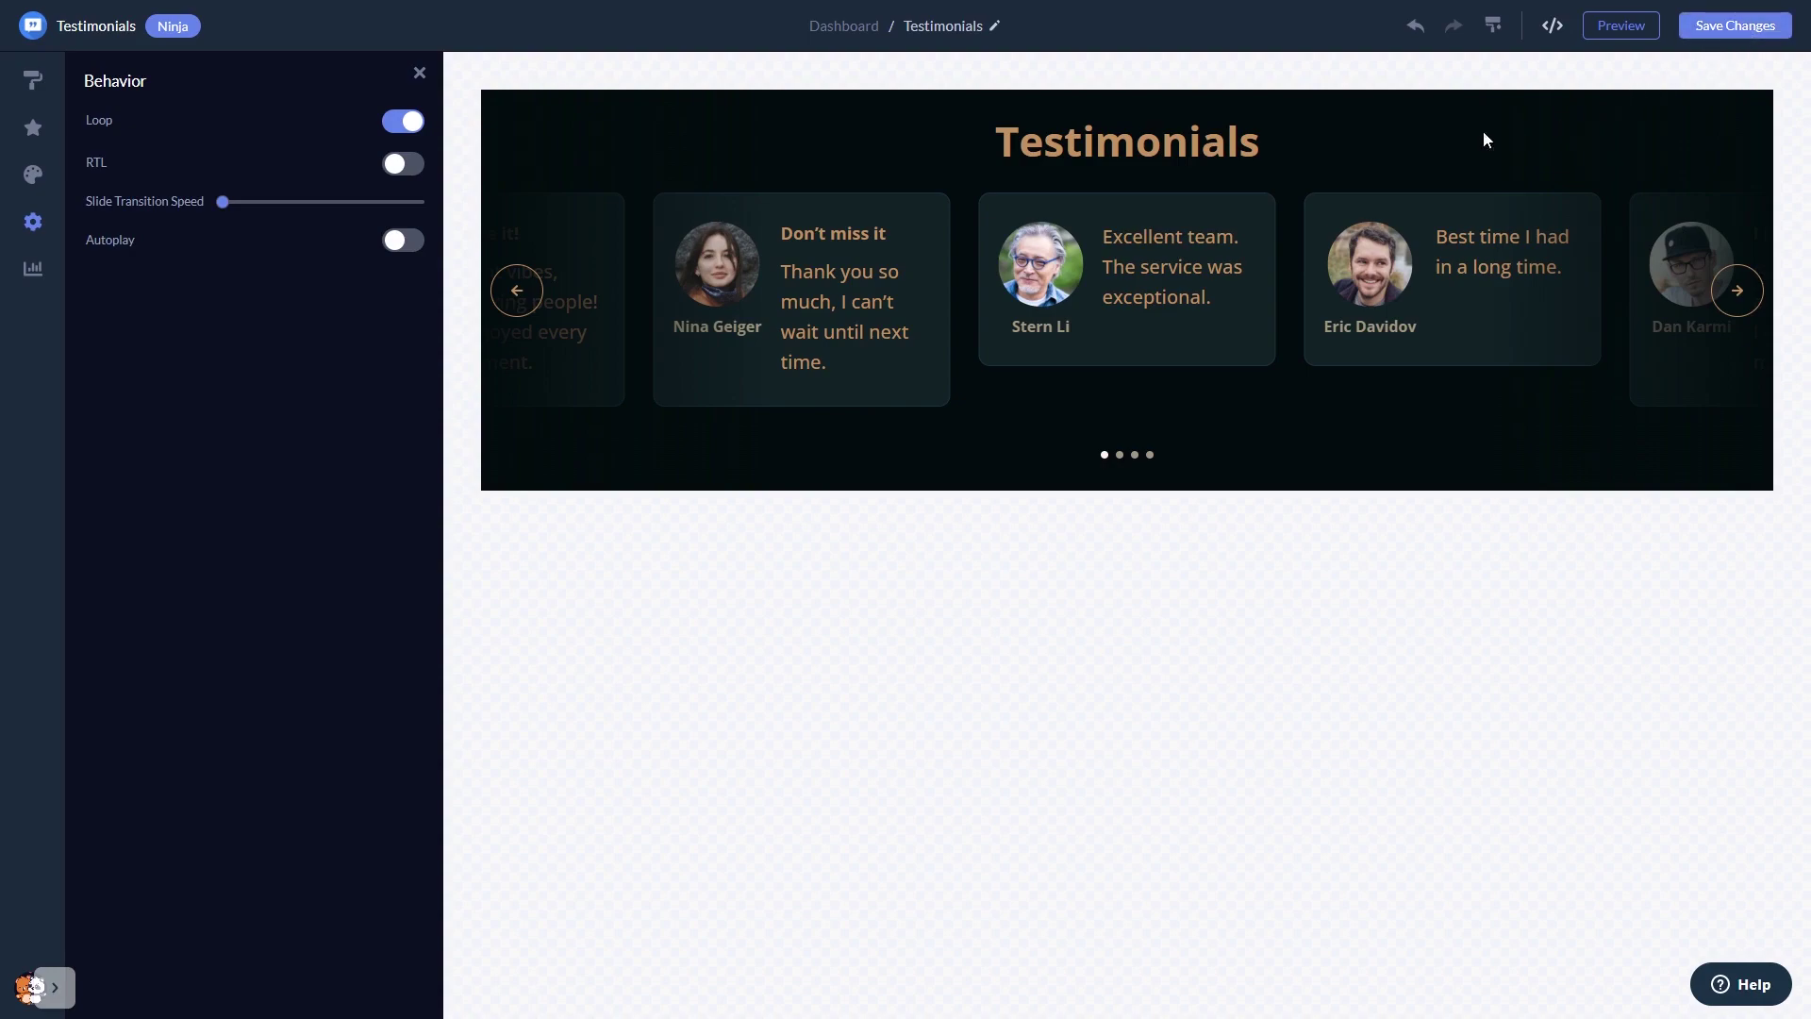
Copy My Widget's installation code from the dashboard and close the code window.
left_click(844, 28)
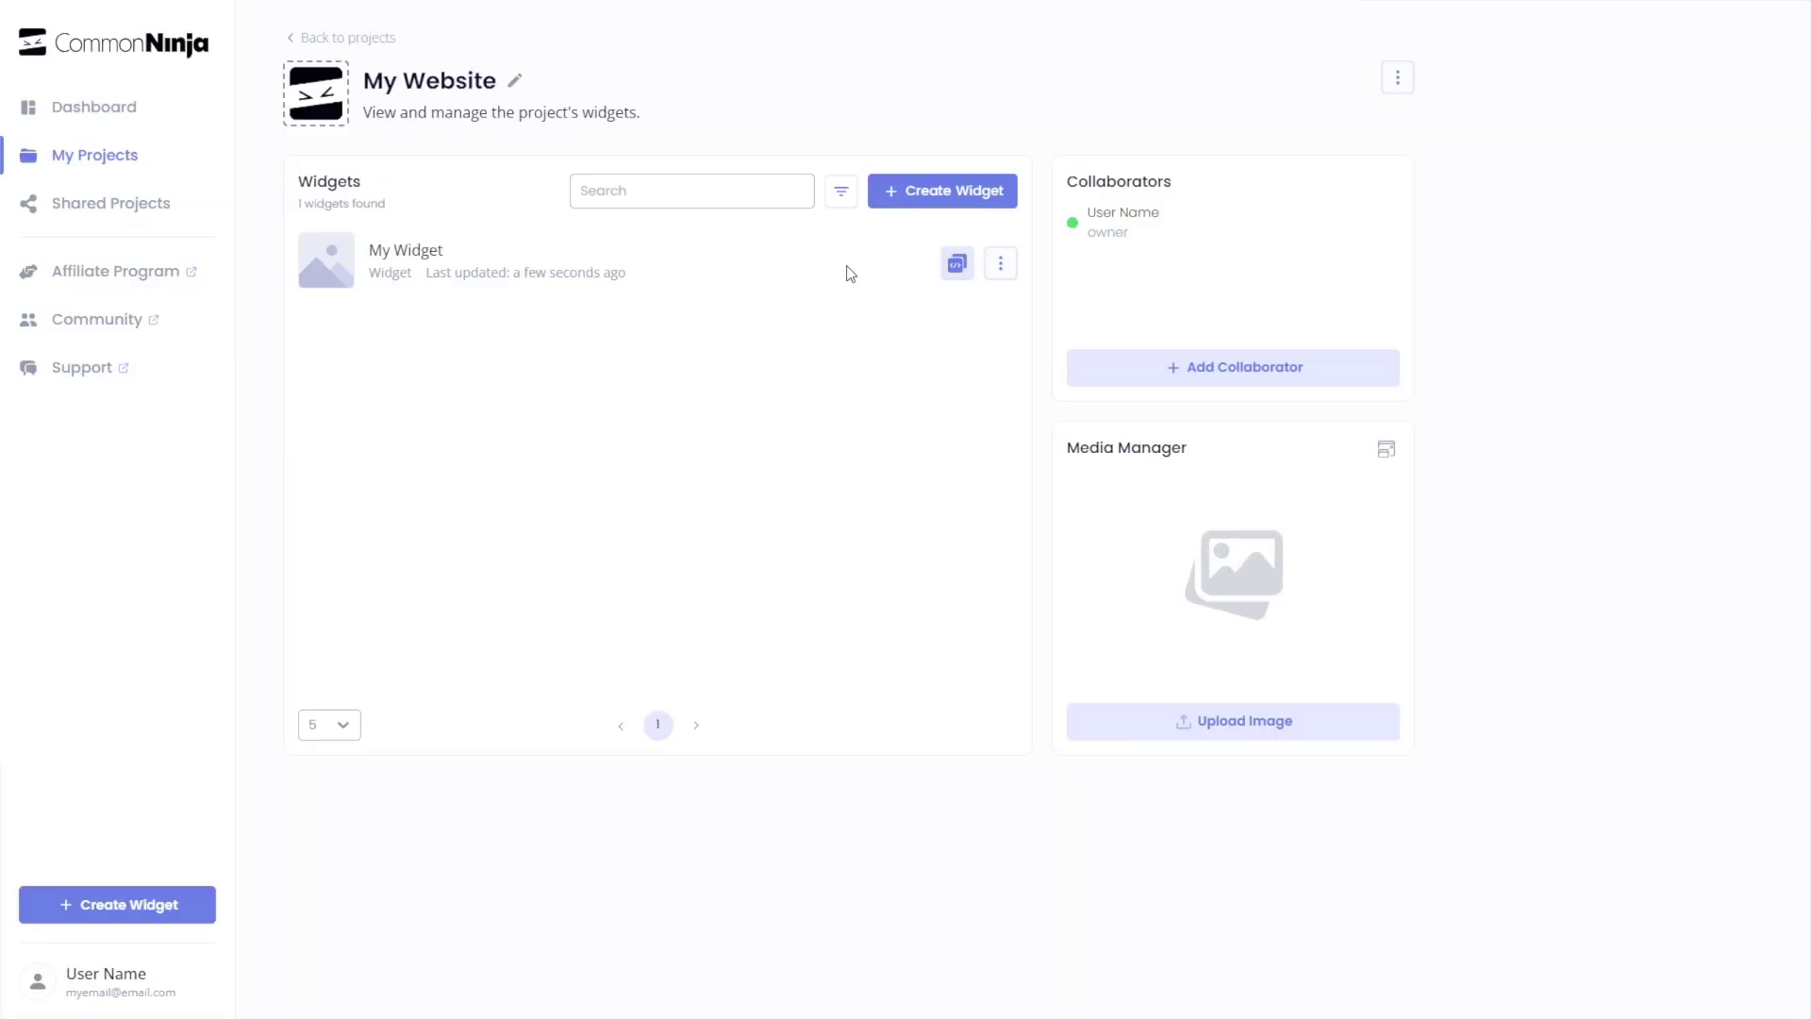
left_click(961, 268)
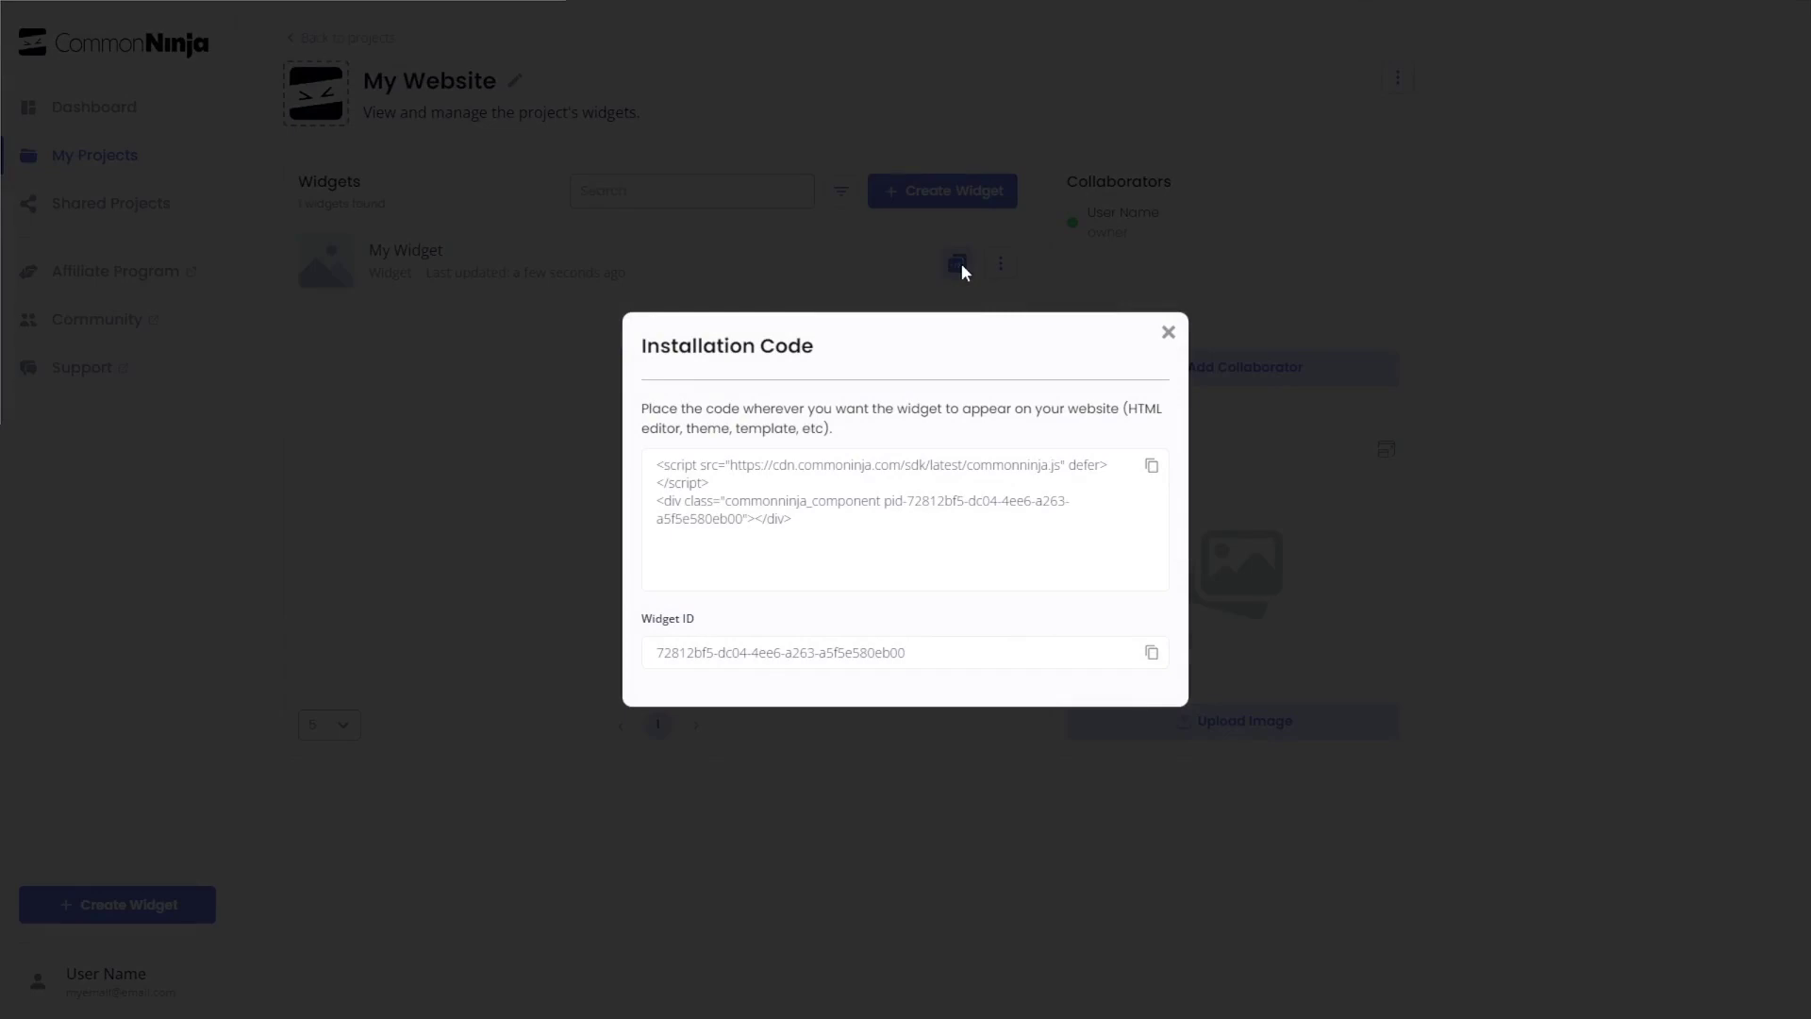
left_click(1151, 467)
left_click(1167, 335)
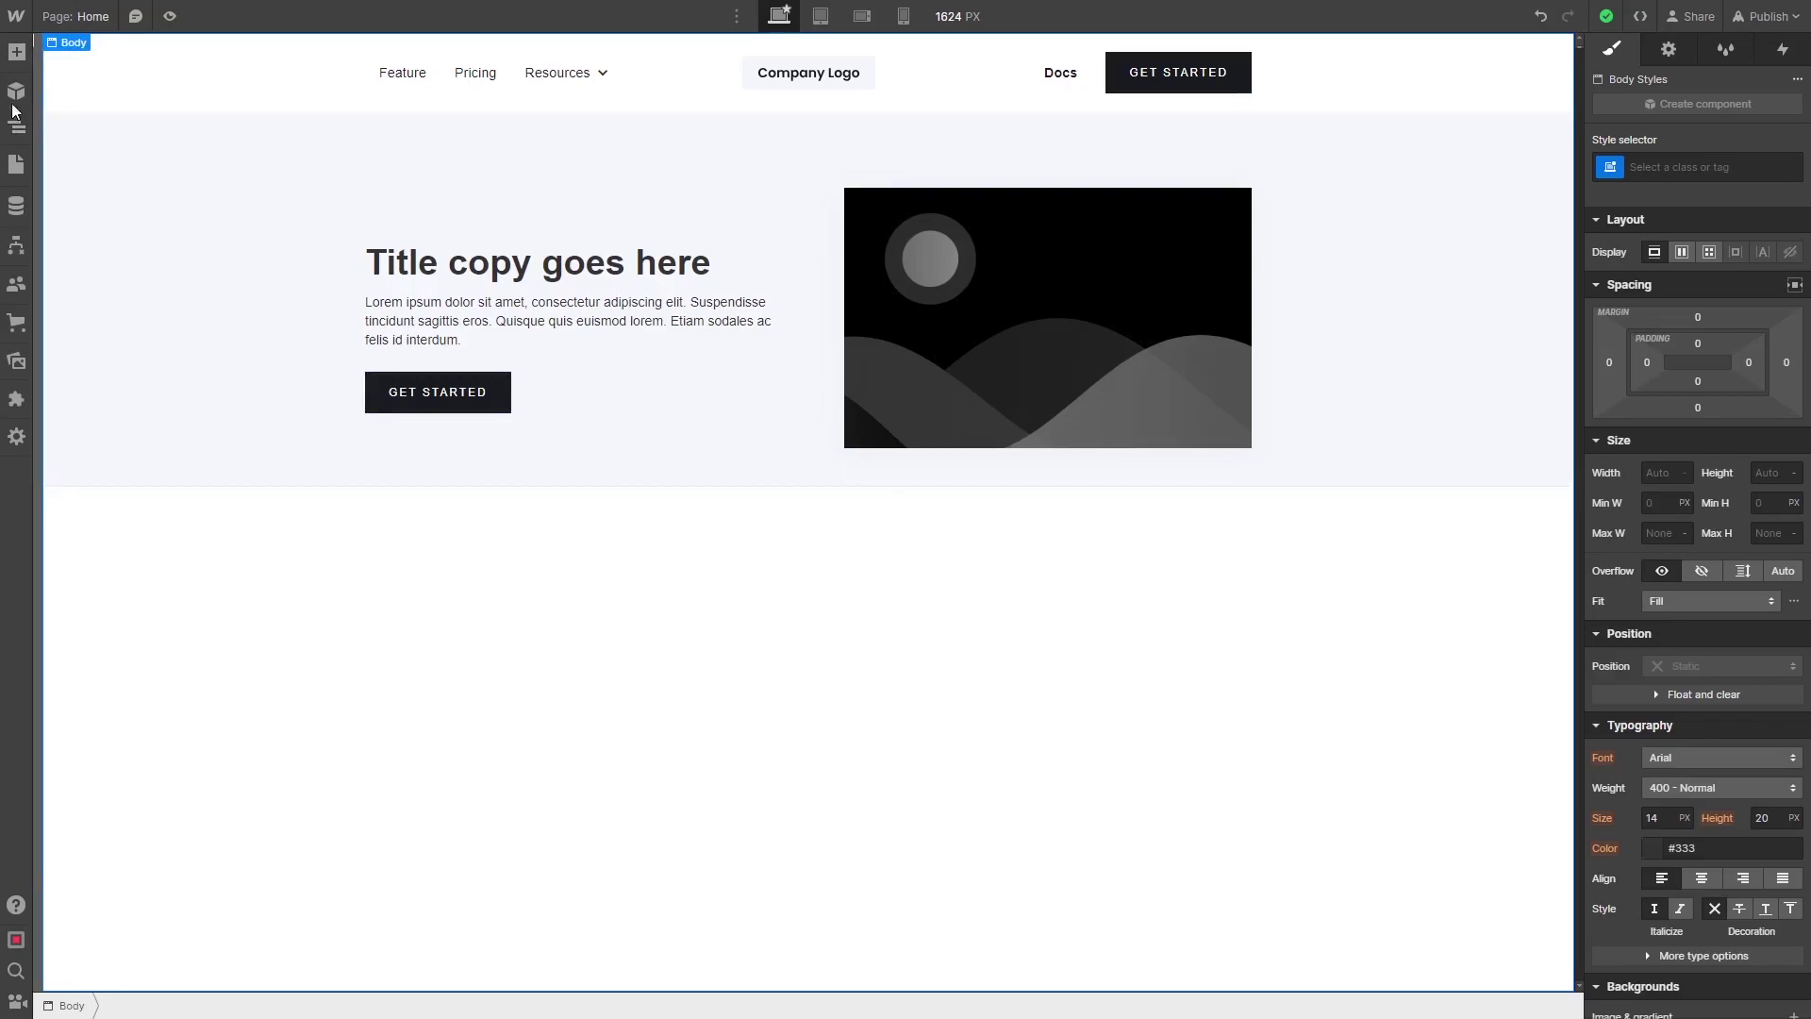
Drag an Embed element from Add Elements' Advanced section below the hero.
left_click(15, 55)
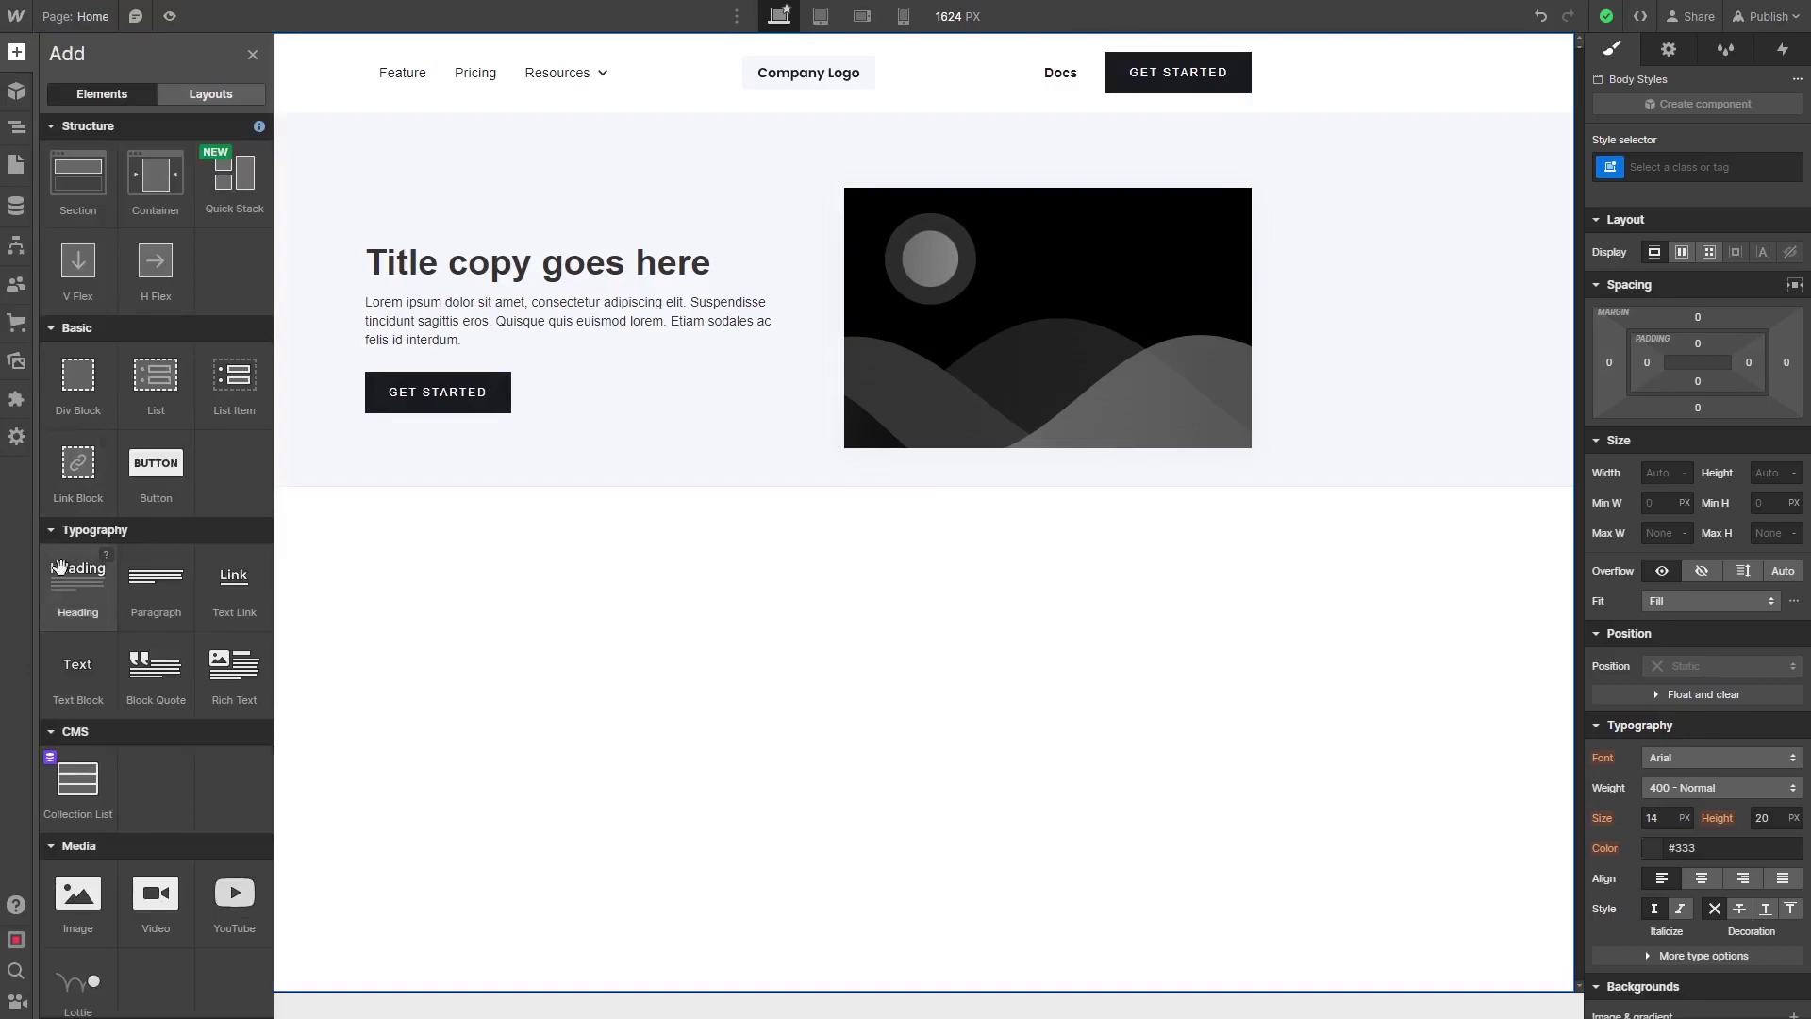
scroll(82, 608, "down", 5)
scroll(82, 608, "down", 3)
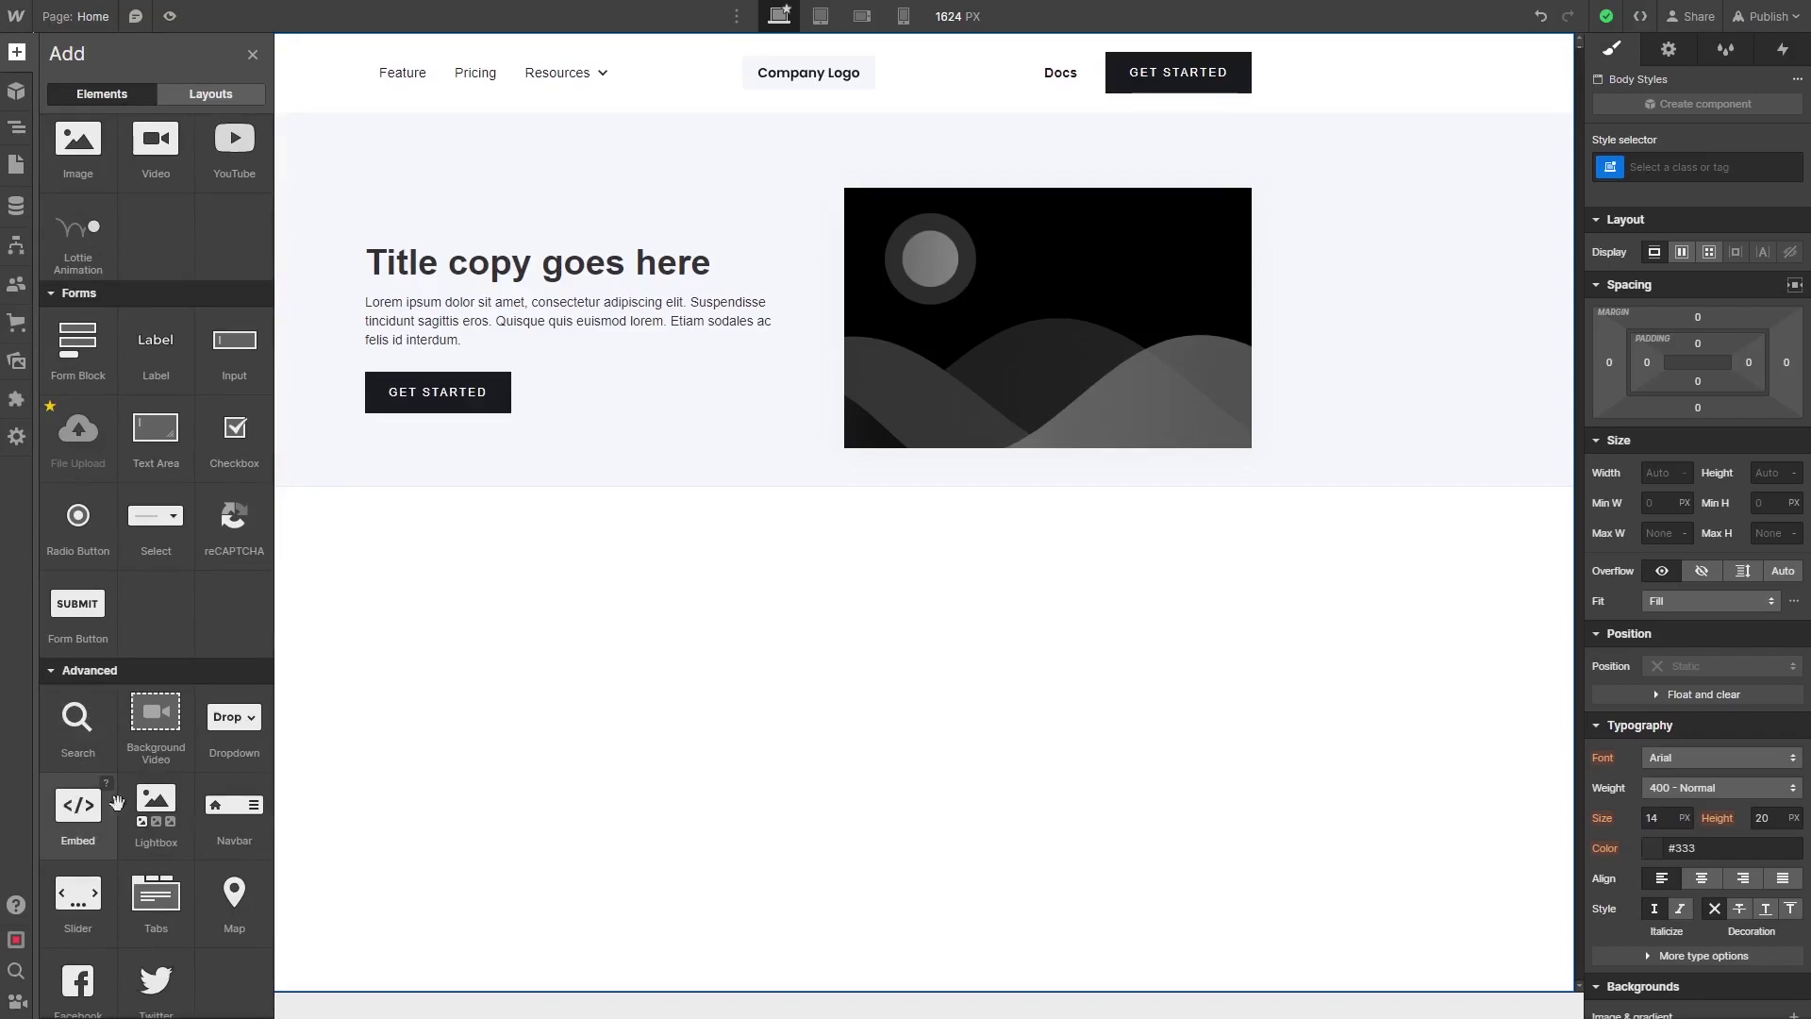
left_click_drag(71, 808, 753, 552)
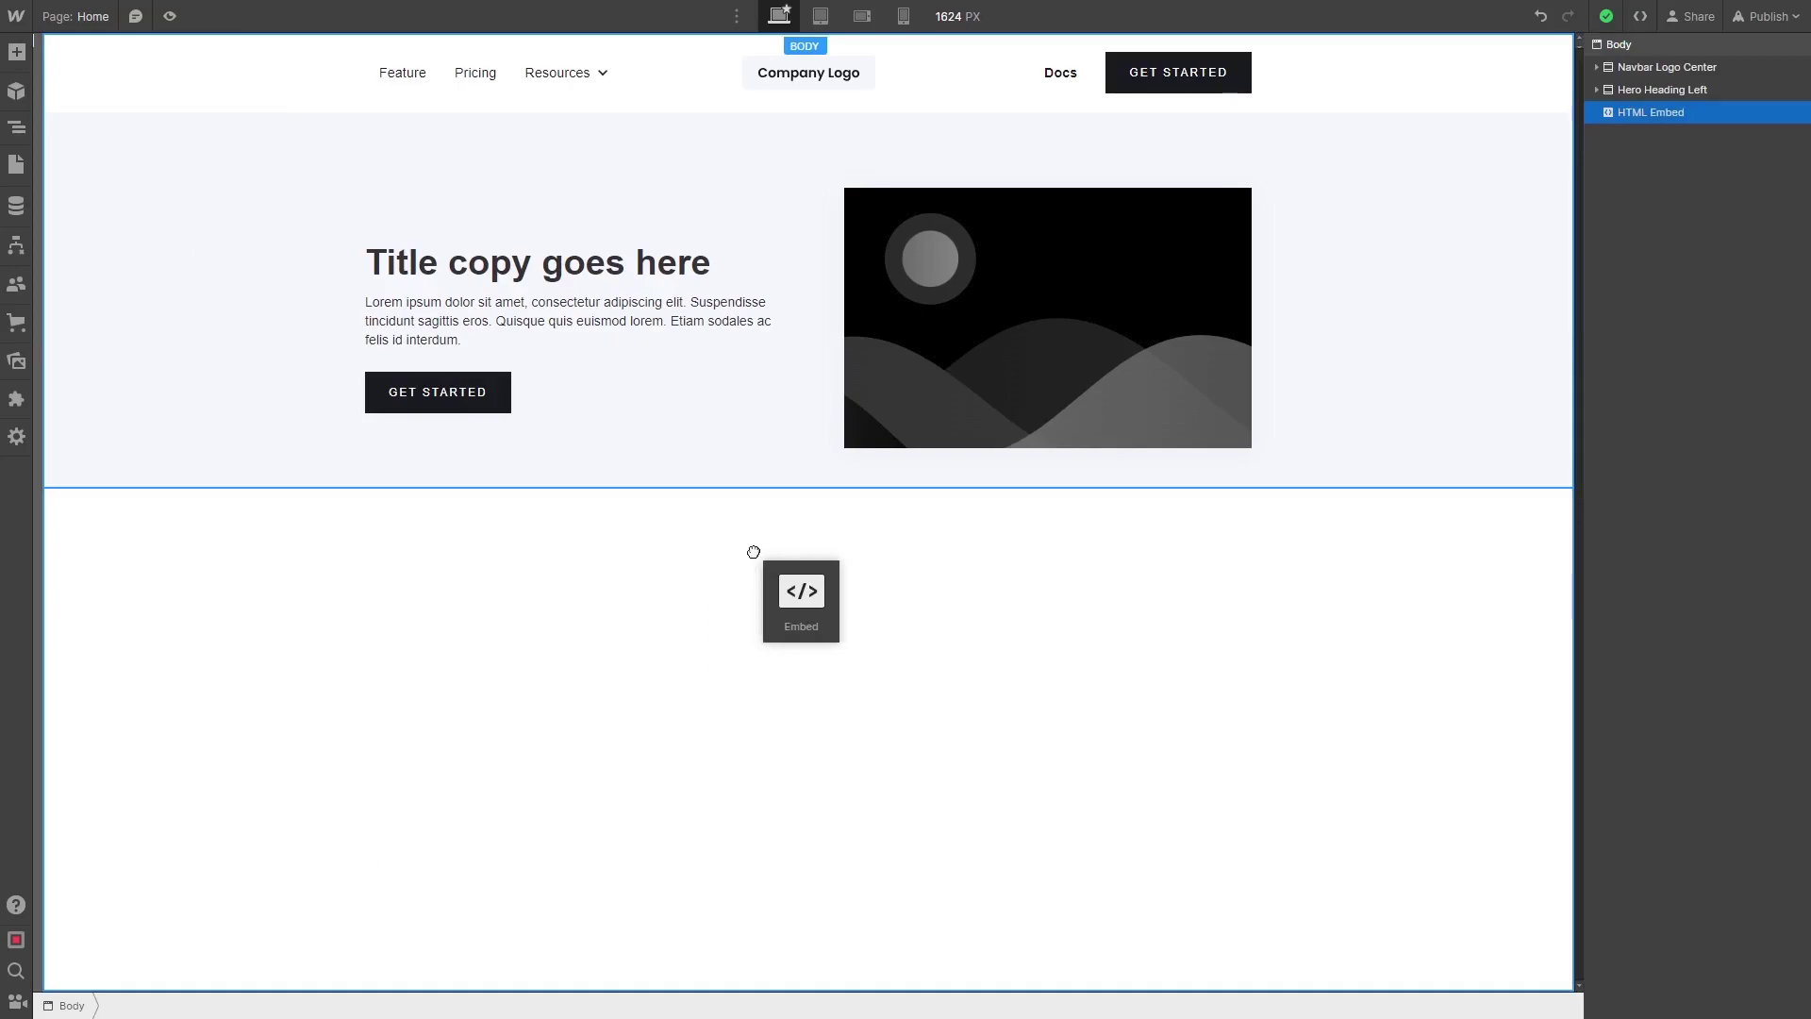
Drop the Embed below the hero and paste the Common Ninja widget code into it.
left_click_drag(753, 552, 755, 551)
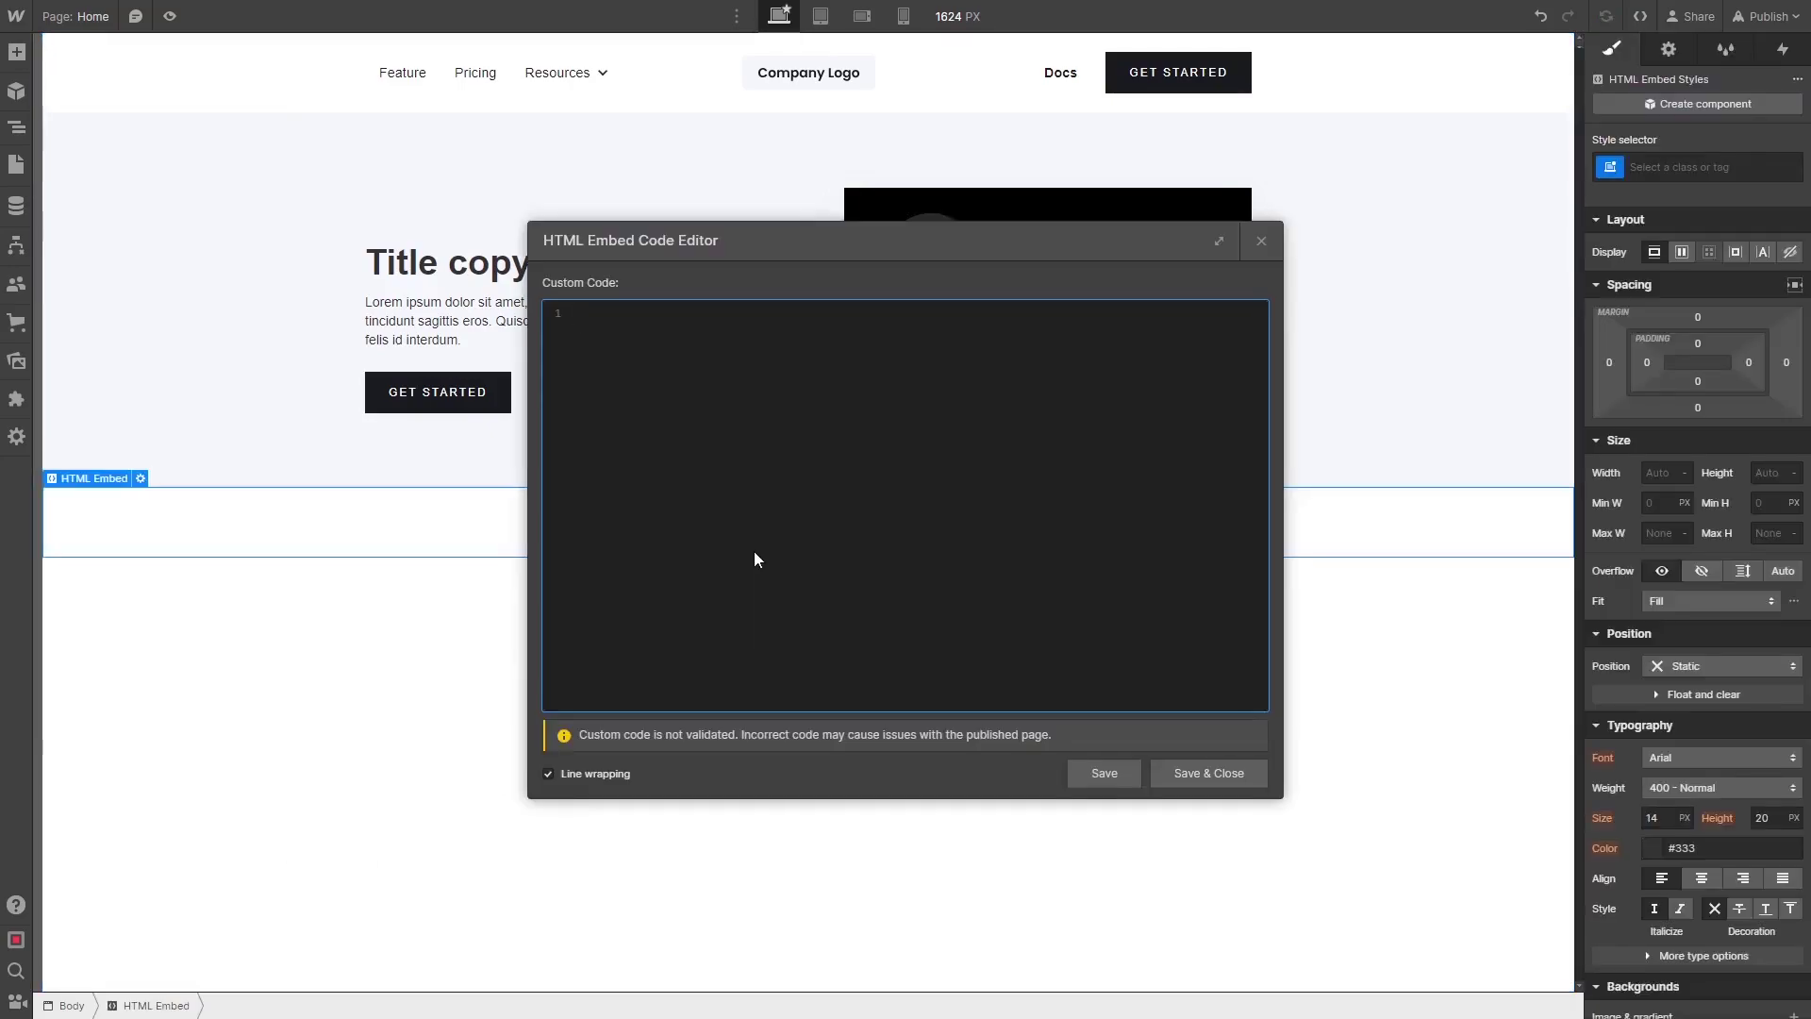
key("ctrl+v")
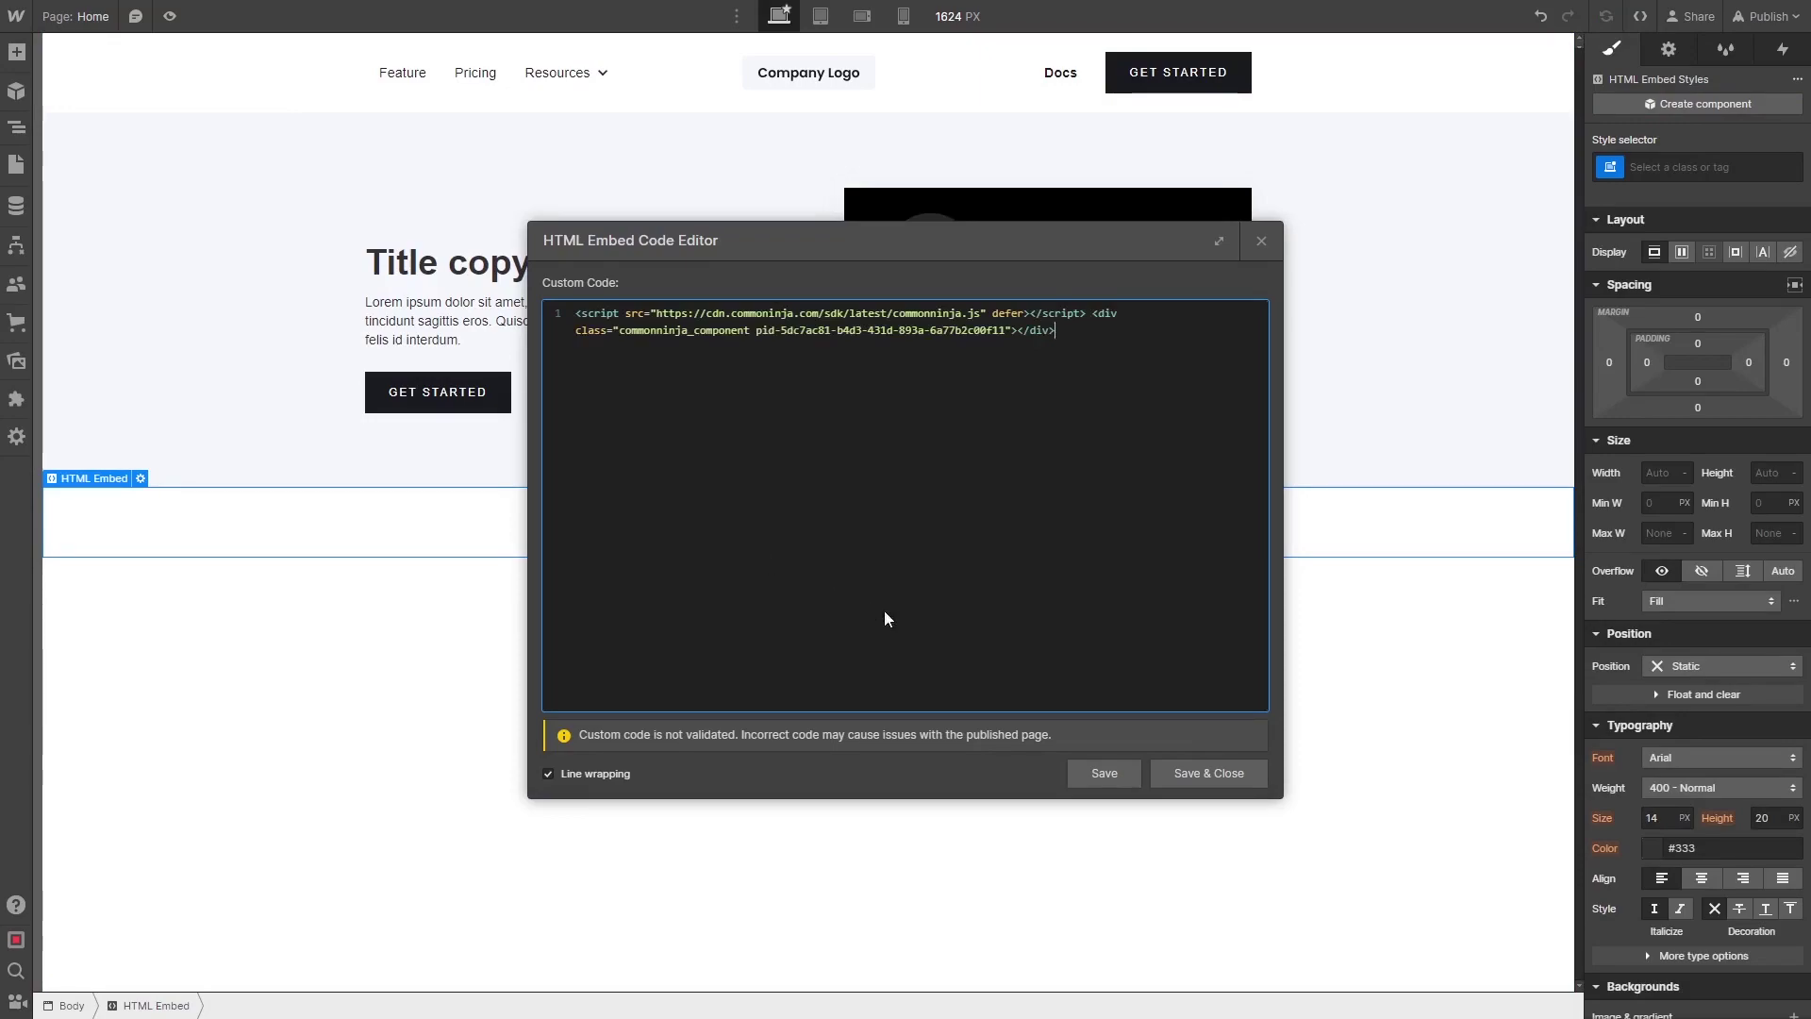
Save the embed code, then advance the live testimonial slider by two cards.
left_click(1190, 781)
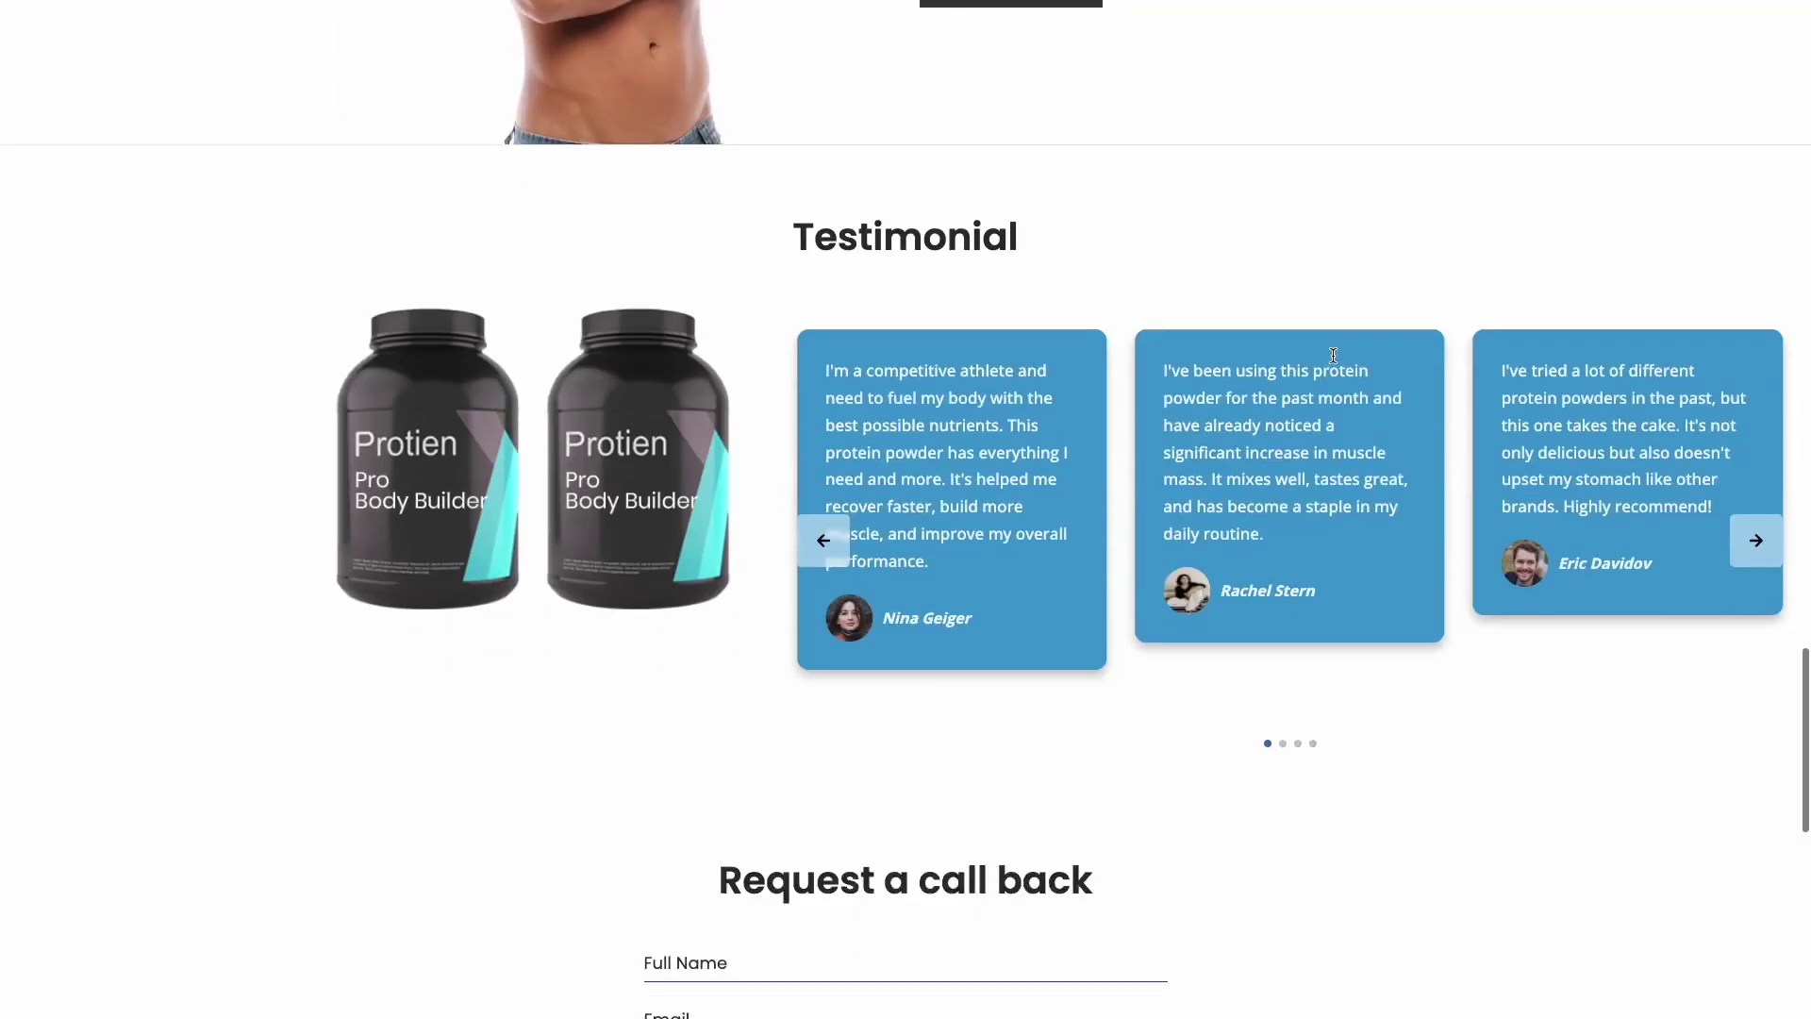
scroll(1332, 360, "down", 2)
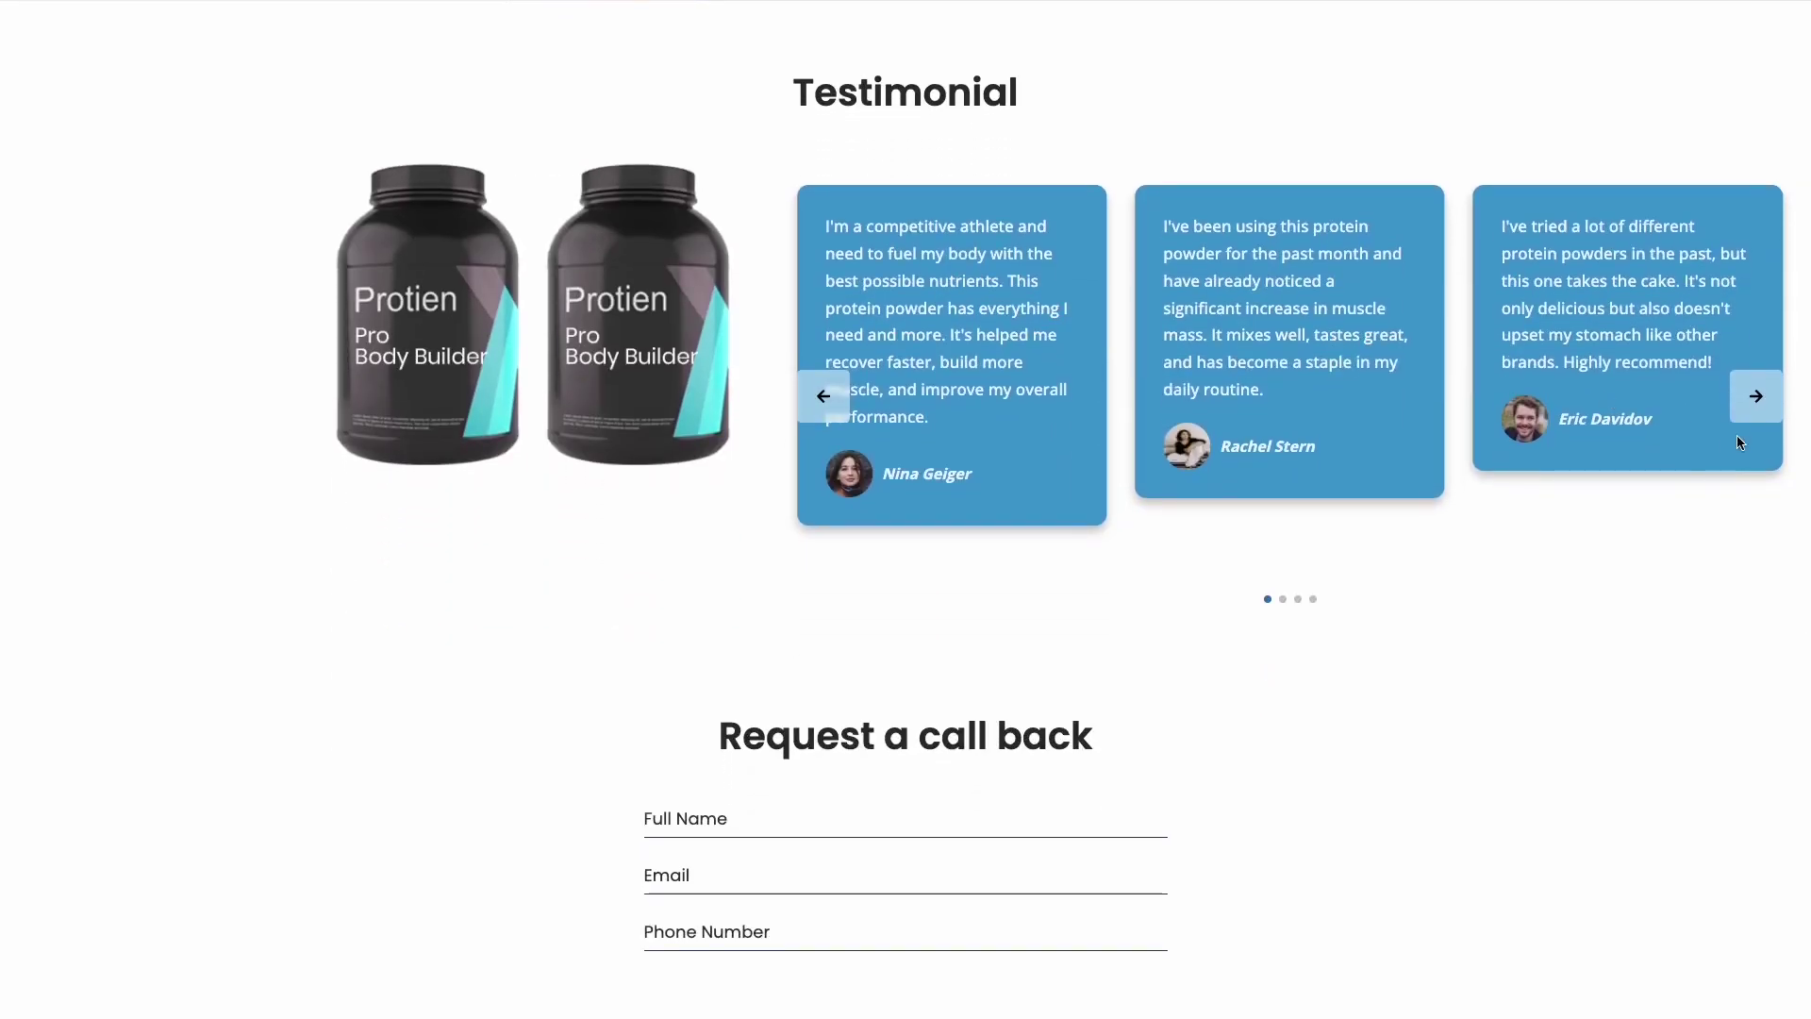
left_click(1760, 418)
left_click(1759, 417)
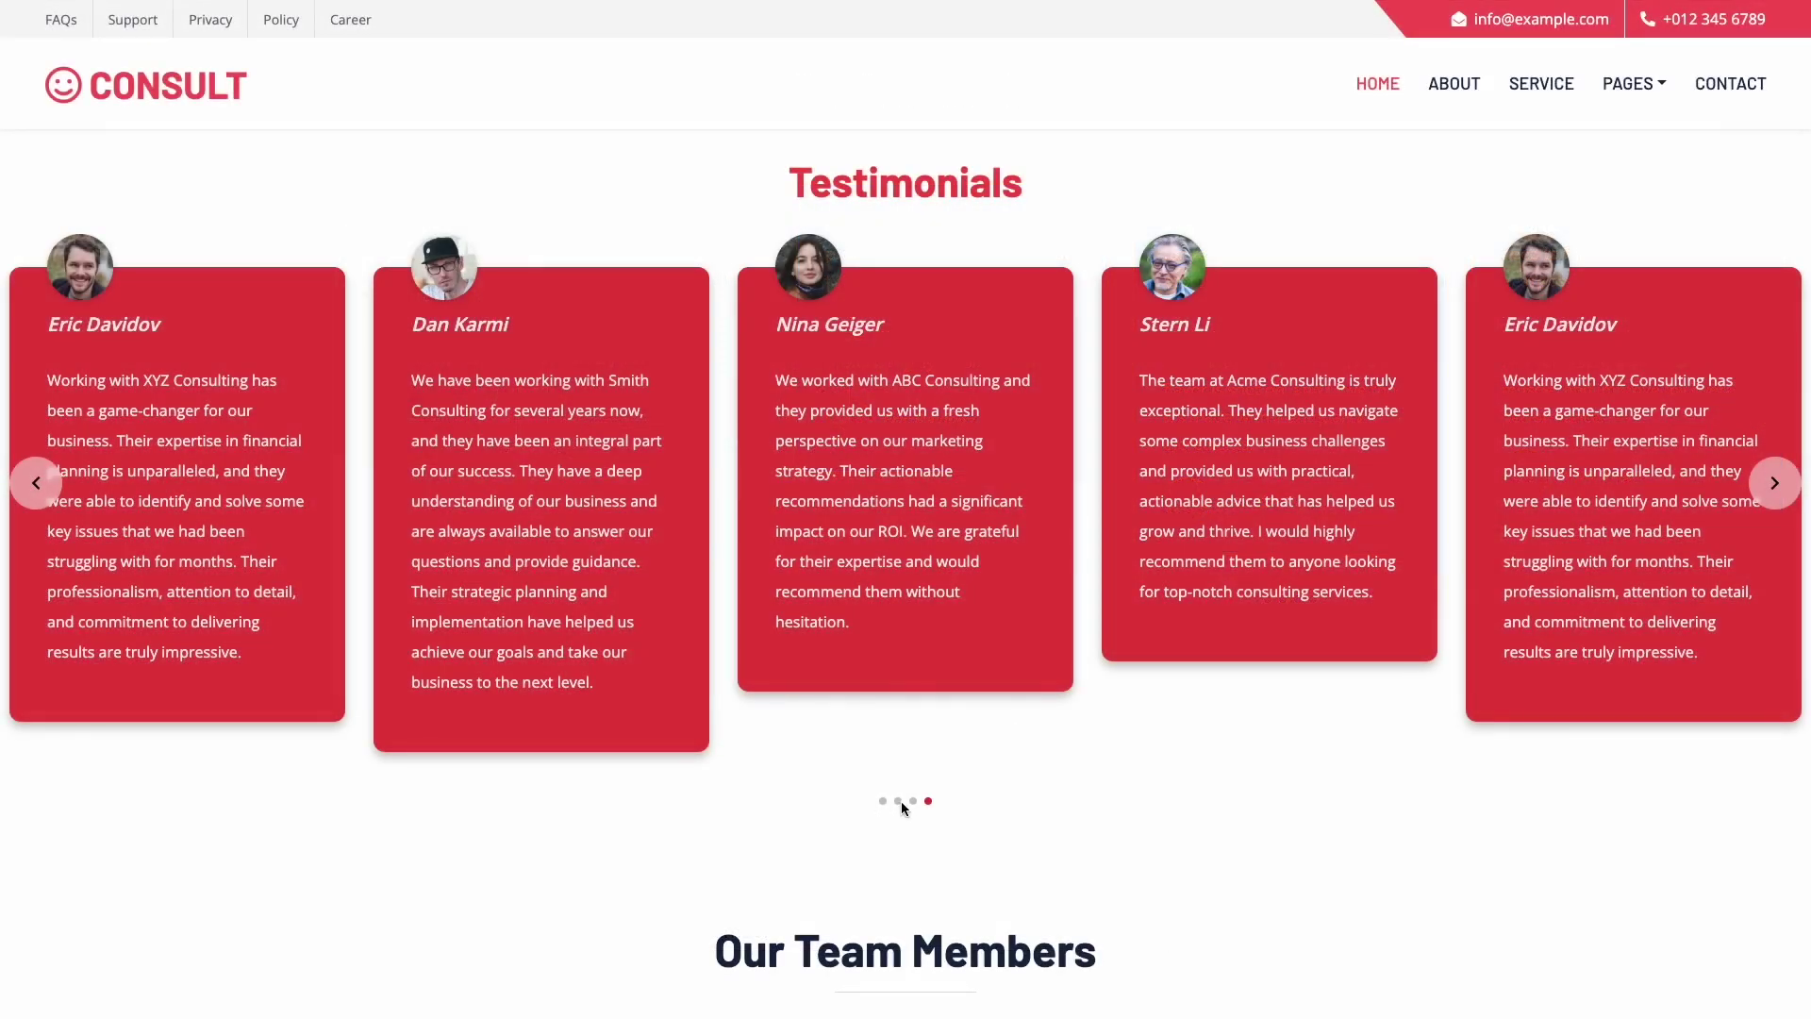
Jump the live slider to its second and third slides, then swipe one card left.
left_click(901, 802)
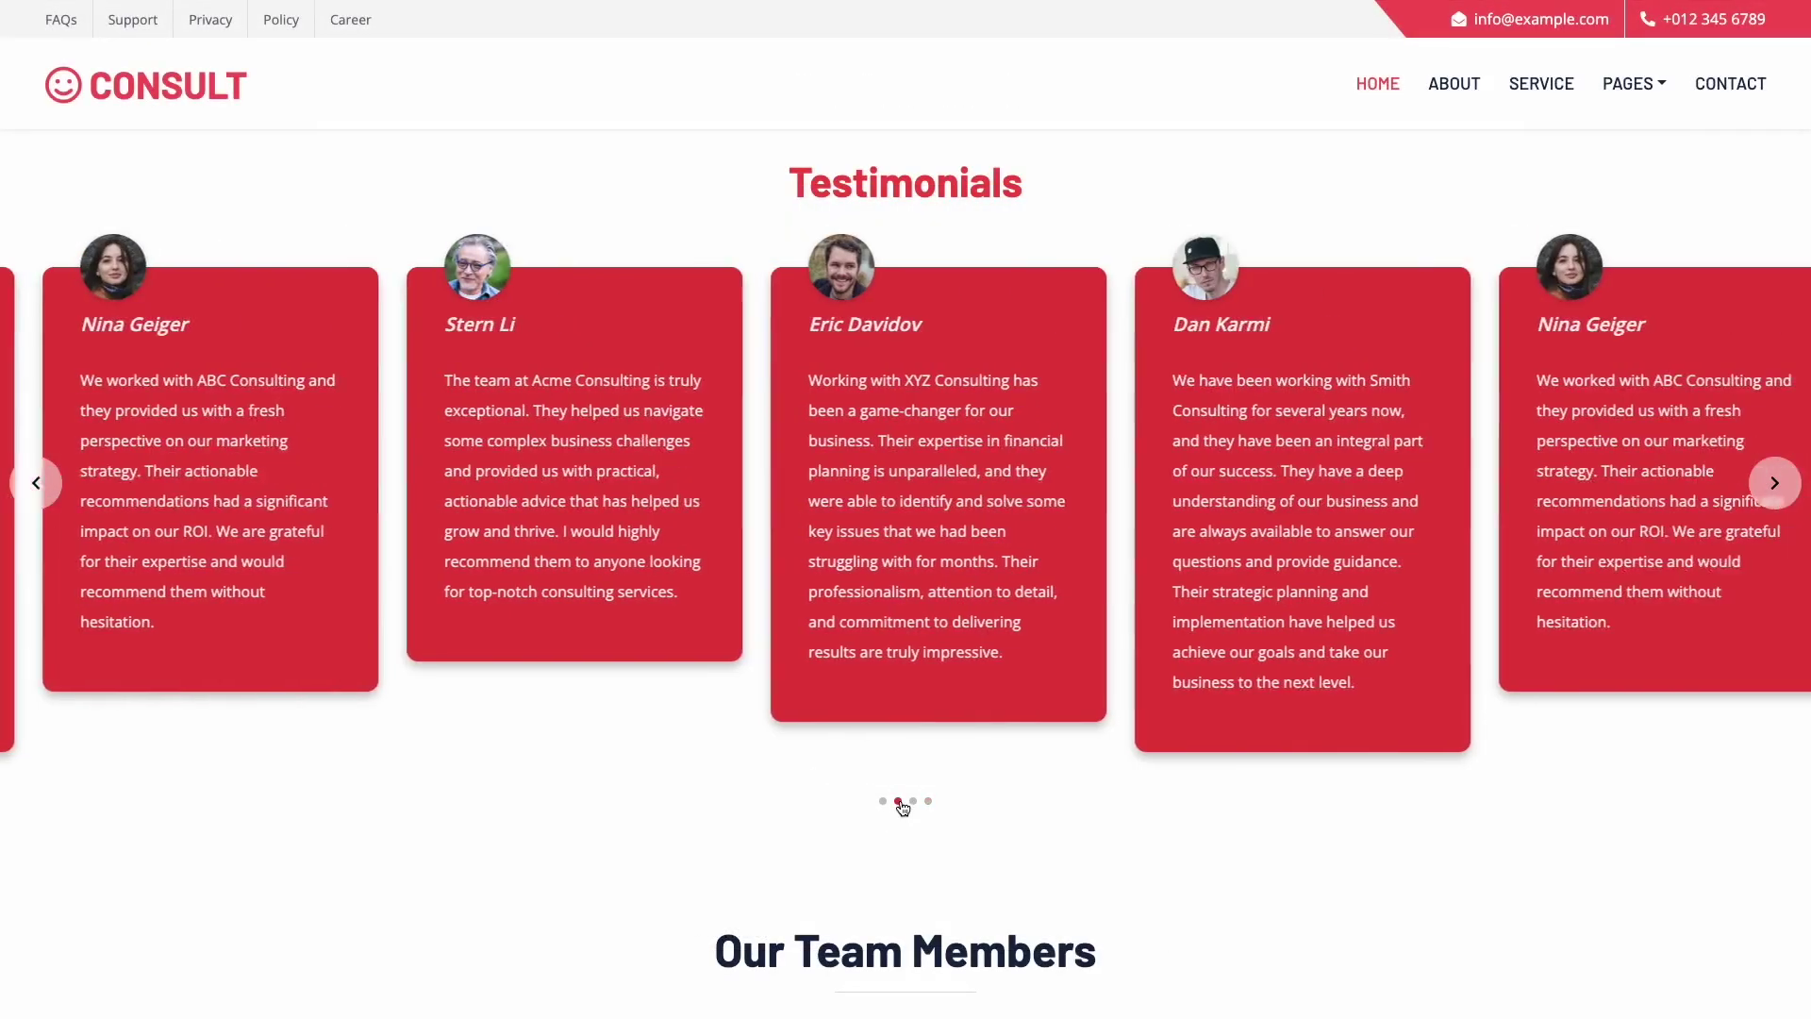
left_click(913, 802)
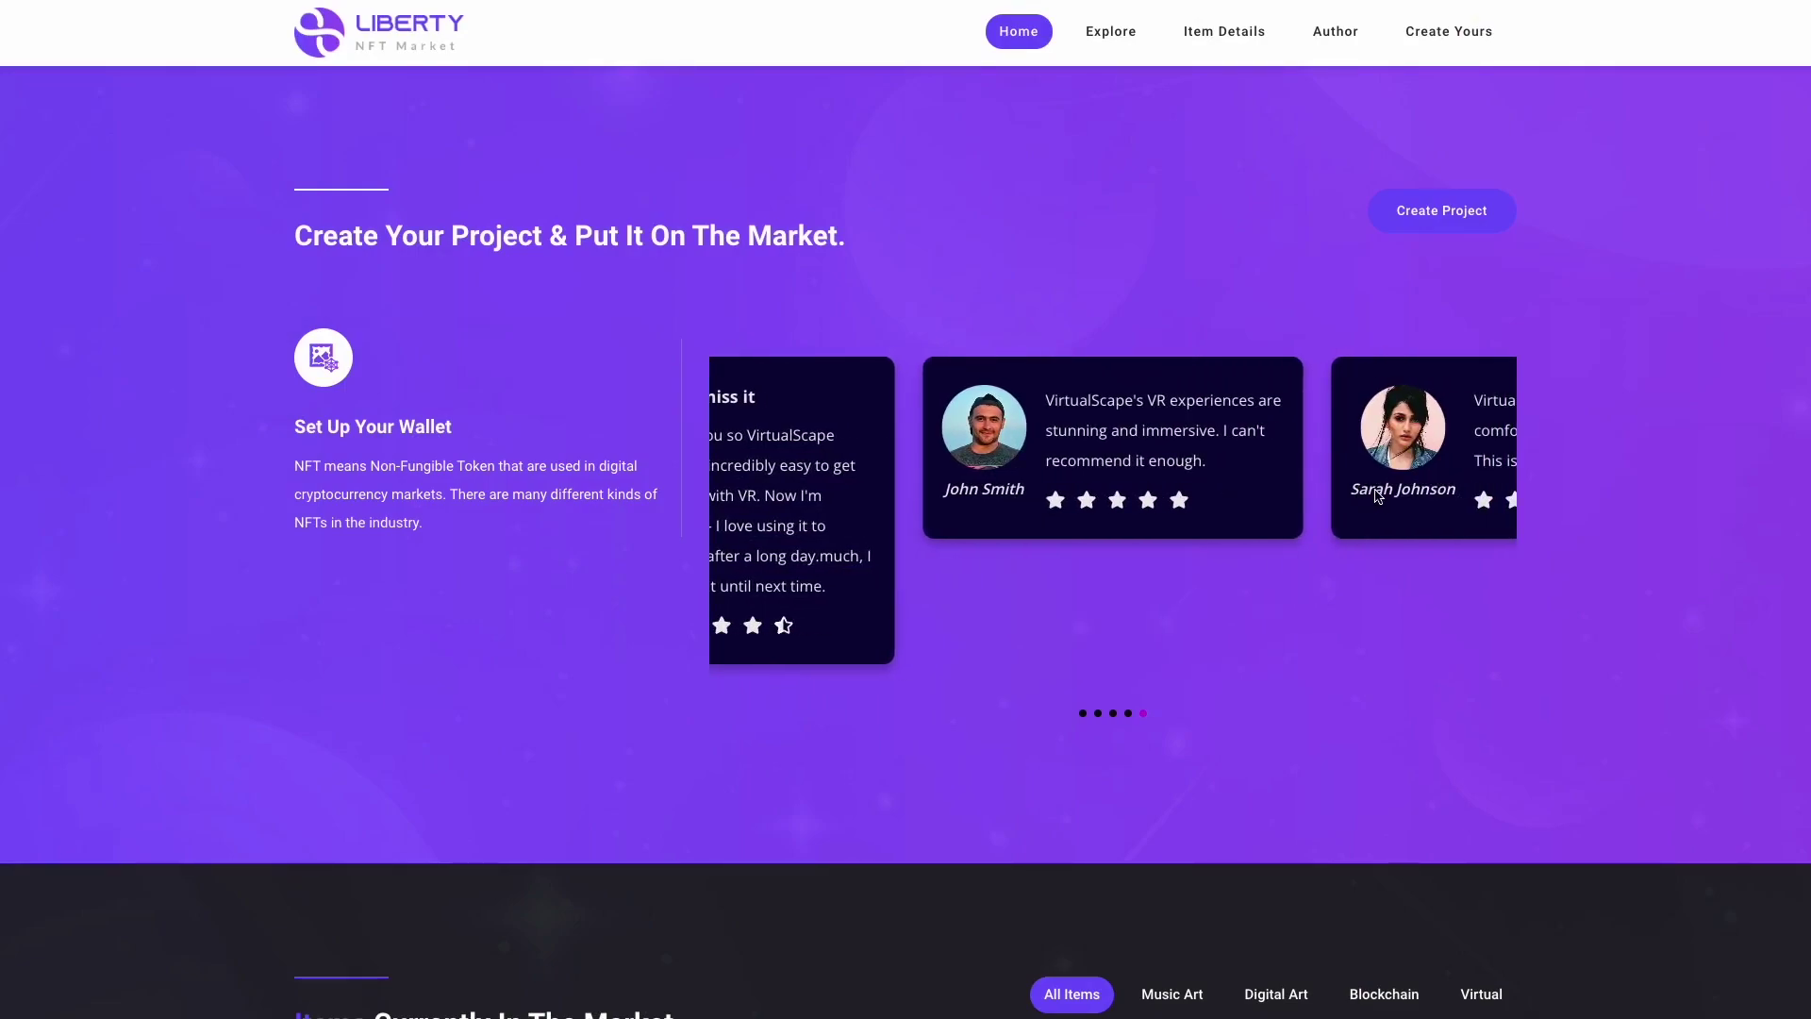
left_click(1455, 492)
left_click_drag(1455, 492, 1173, 497)
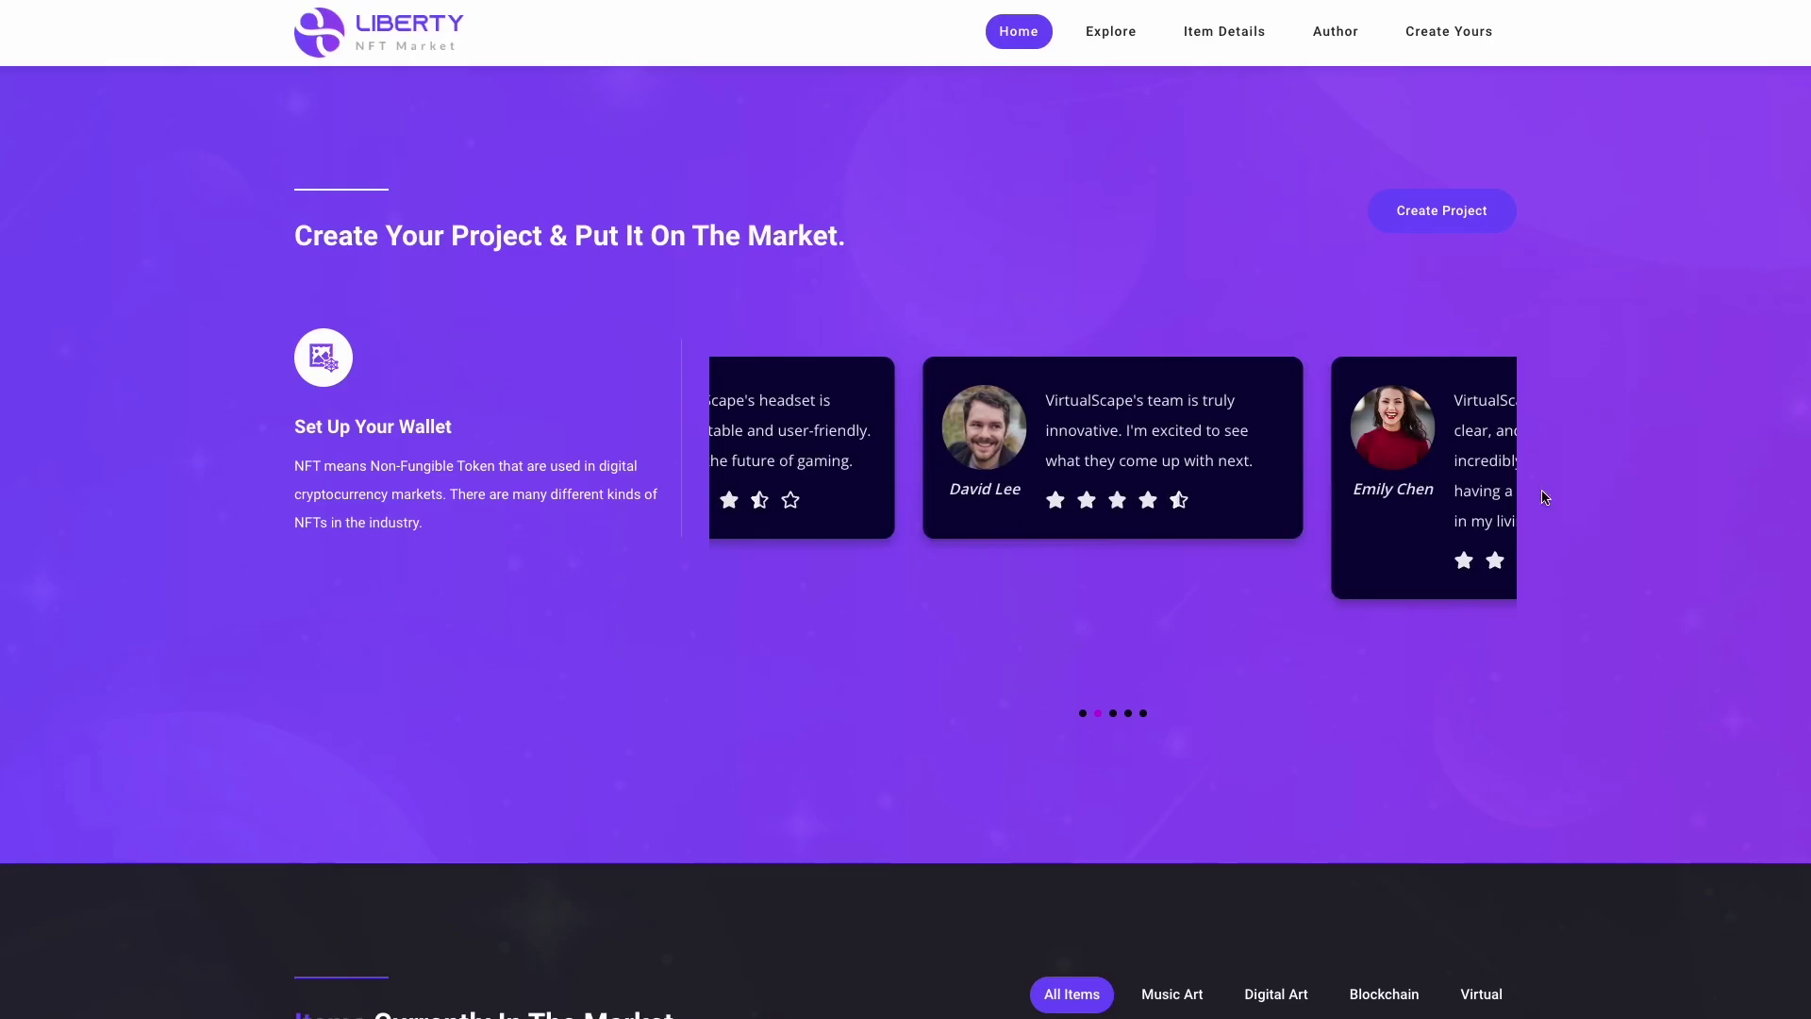